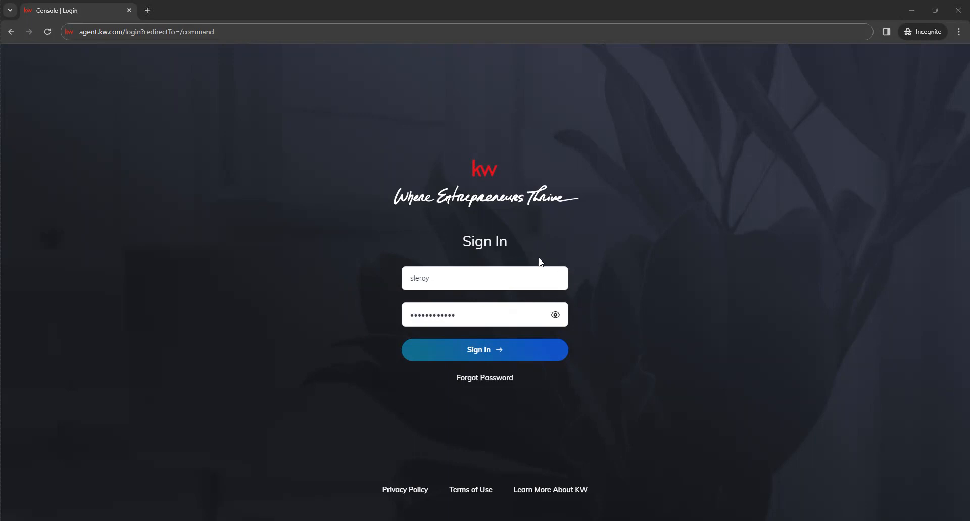
Sign in with the prefilled credentials and switch the Product Updates widget to What's Next.
left_click(469, 355)
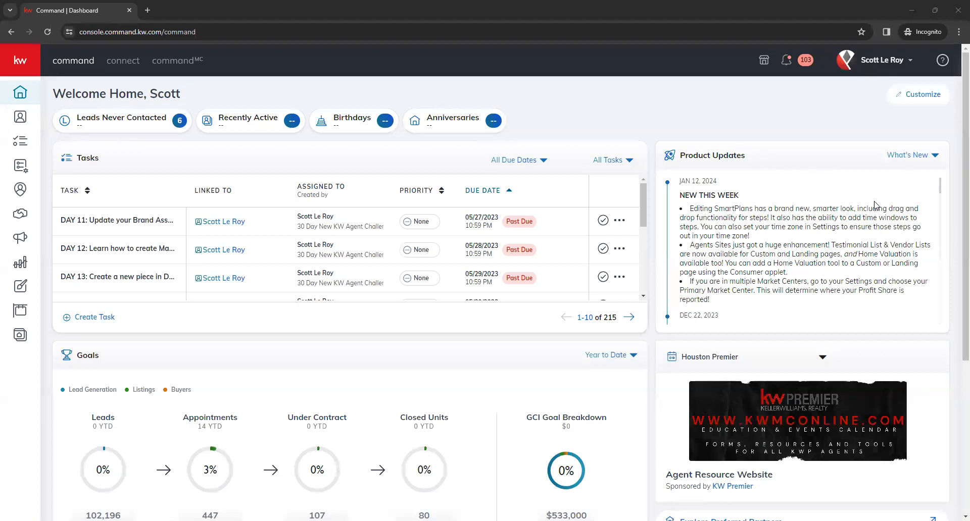
left_click(933, 157)
left_click(906, 213)
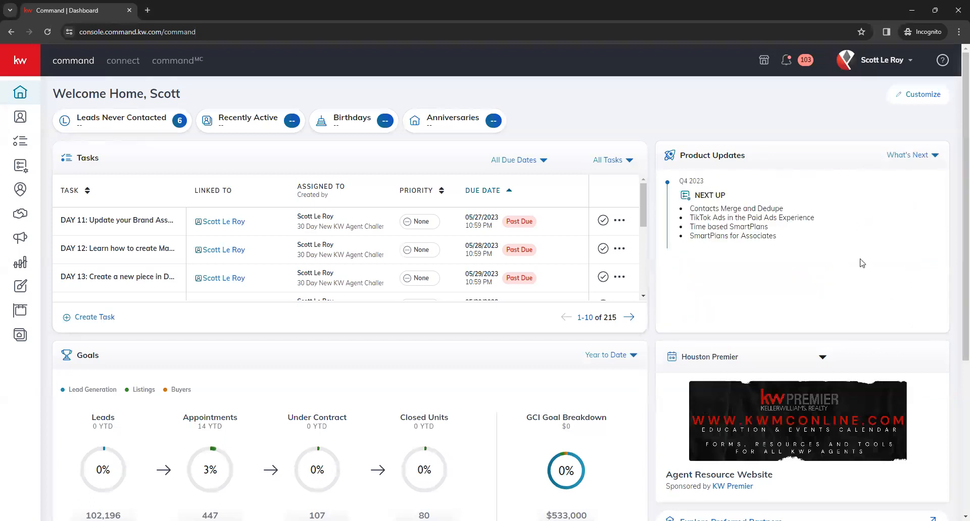
left_click(926, 159)
left_click(912, 206)
Replace the "Test note" line in the dashboard's Notepad widget with "Test 1/16".
scroll(755, 239, "down", 2)
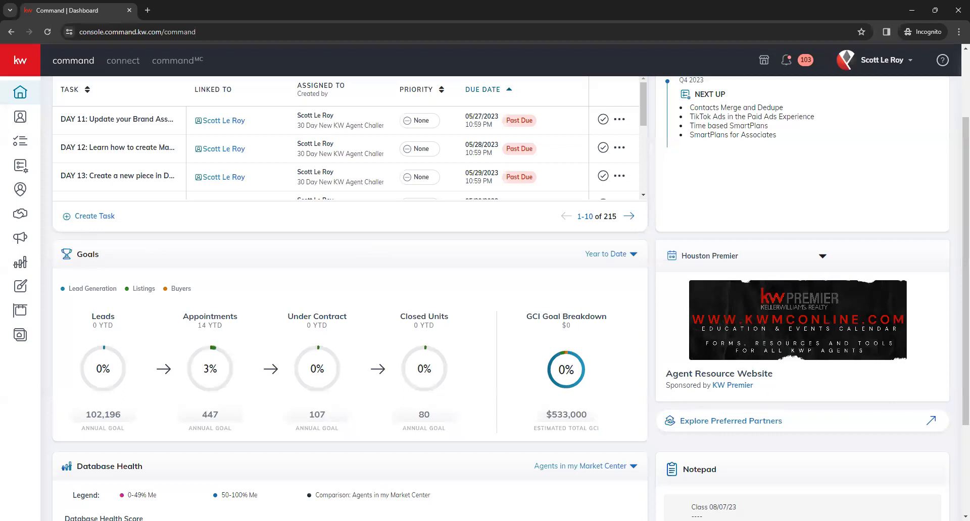
scroll(315, 297, "down", 3)
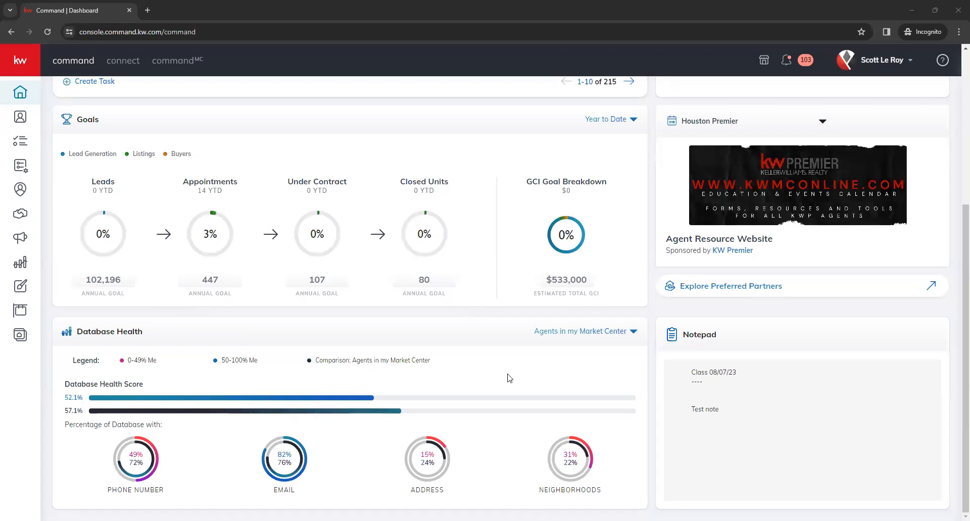
left_click(750, 409)
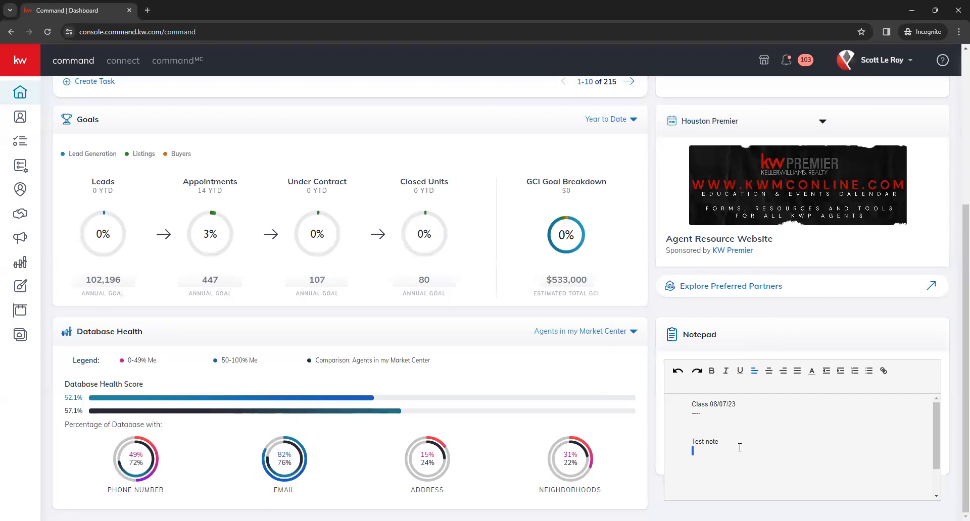
triple_click(735, 437)
key("BackSpace")
type("Test 1/16")
left_click(671, 314)
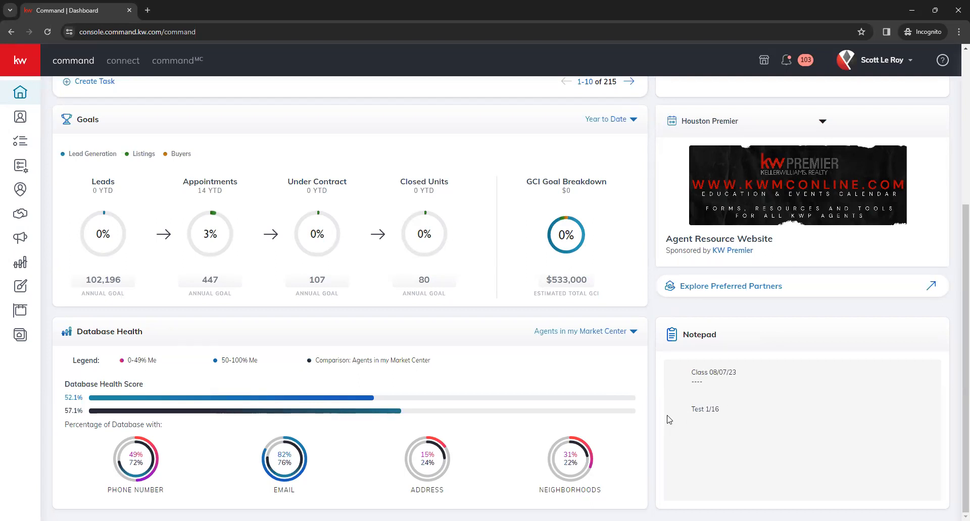
Customize the home dashboard by moving the Goals widget above Tasks, and apply the new layout.
scroll(669, 419, "up", 5)
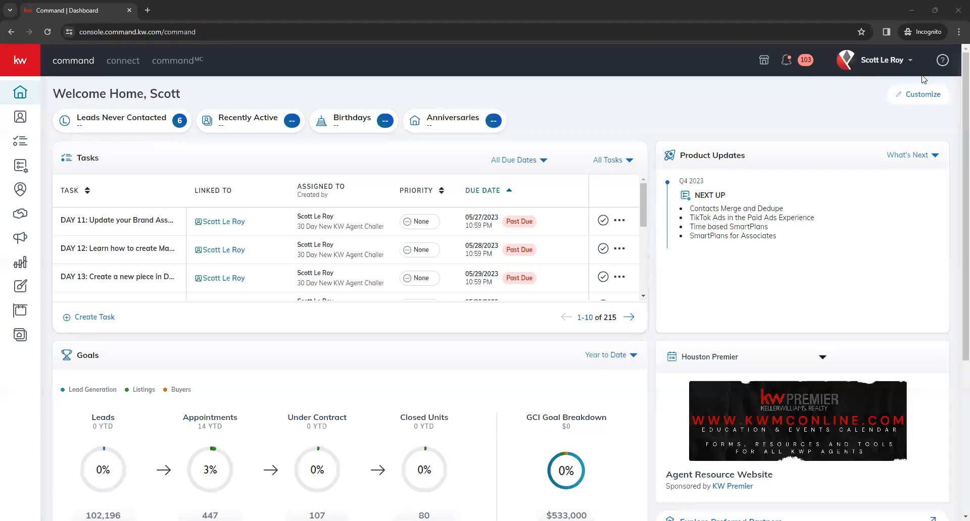
left_click(929, 95)
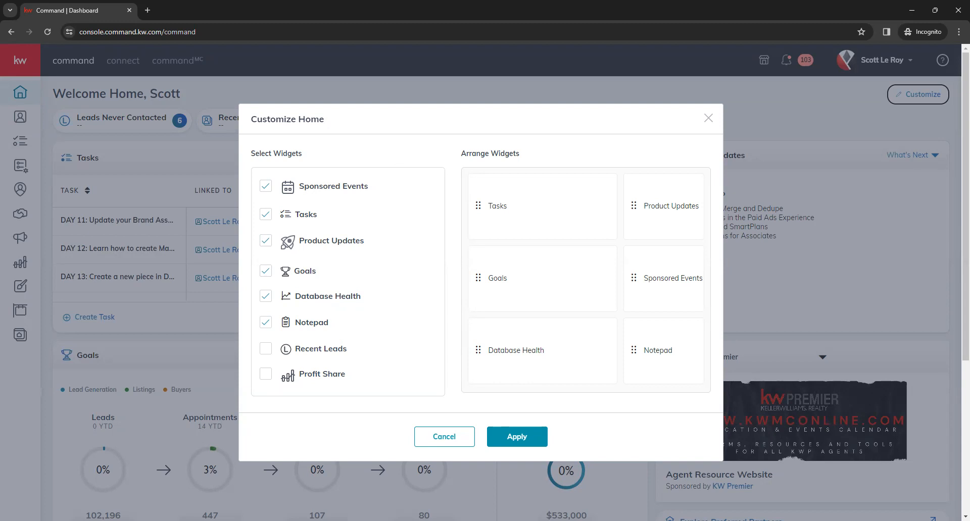
left_click_drag(476, 291, 475, 194)
mouse_move(633, 278)
left_mouse_down()
mouse_move(640, 358)
mouse_move(637, 265)
left_mouse_up()
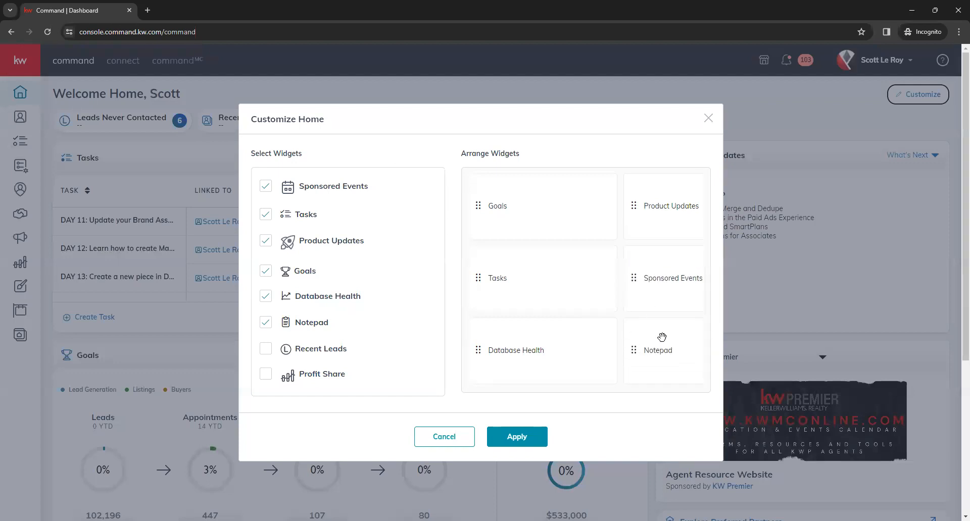
left_click(525, 442)
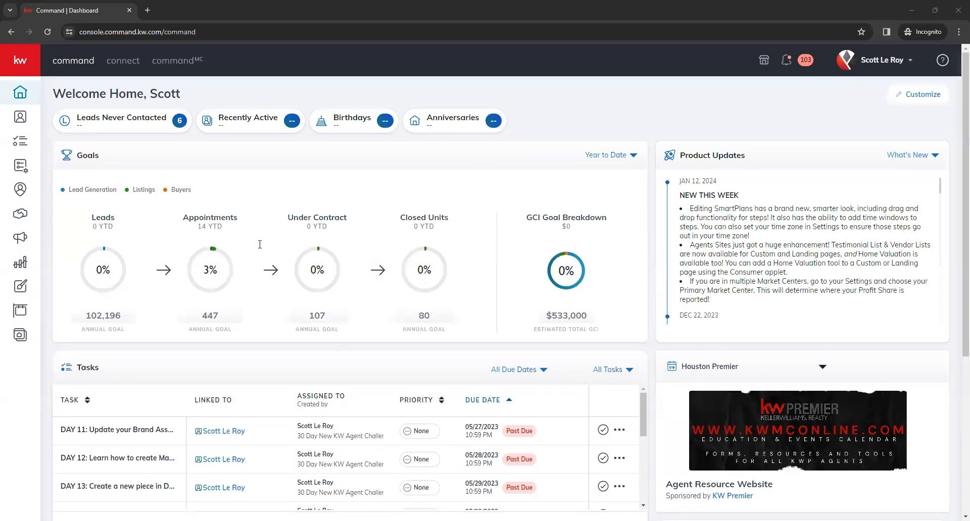
Review the Goals widget's progress rings, viewing Month to Date before returning to Year to Date.
mouse_move(456, 281)
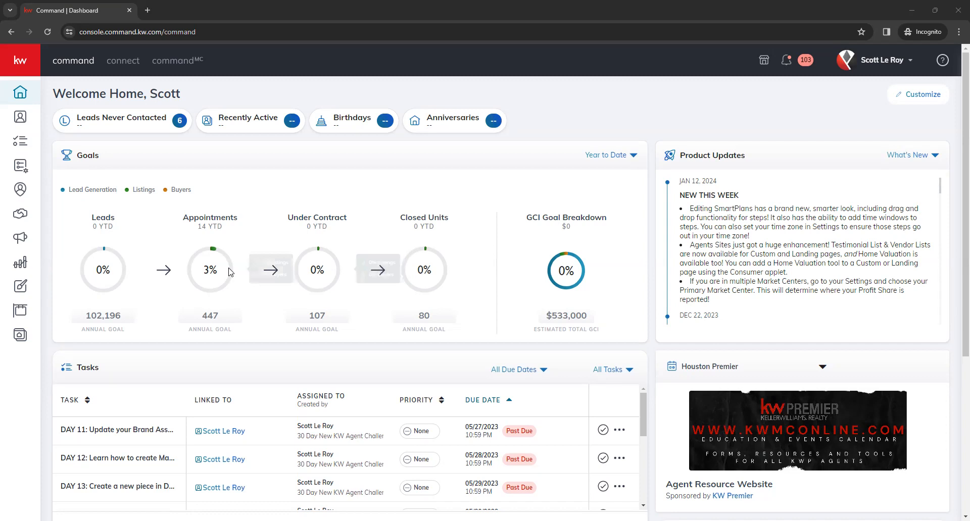
mouse_move(202, 253)
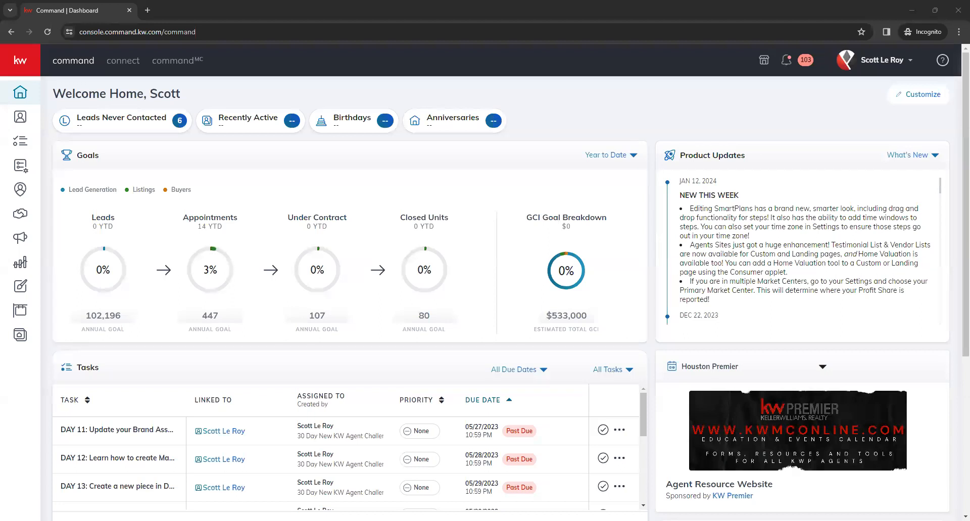
mouse_move(410, 281)
left_click(631, 160)
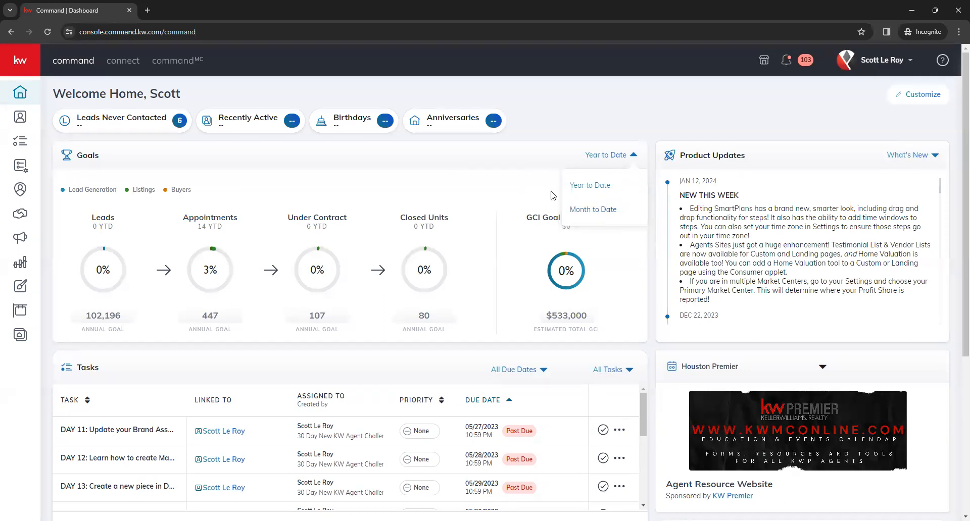
left_click(508, 205)
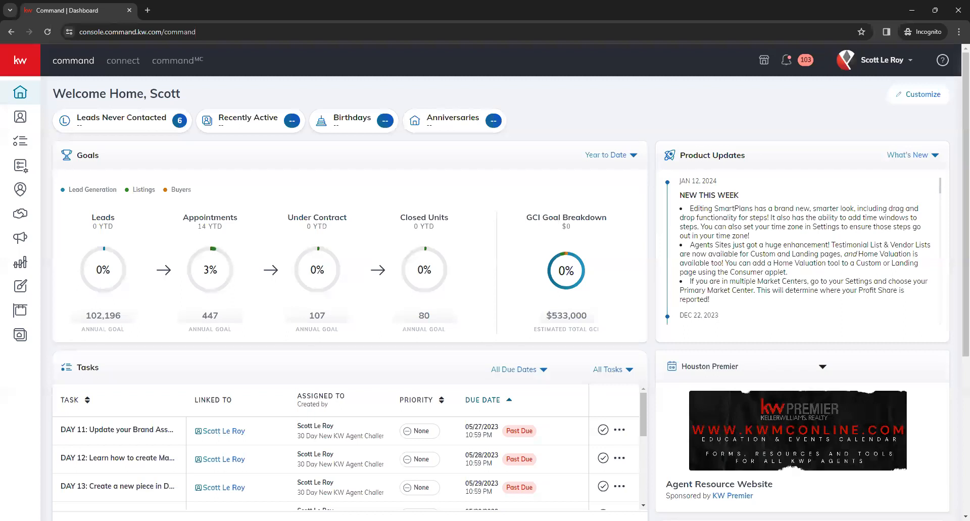
left_click(611, 157)
left_click(532, 172)
left_click(630, 161)
left_click(594, 210)
left_click(613, 157)
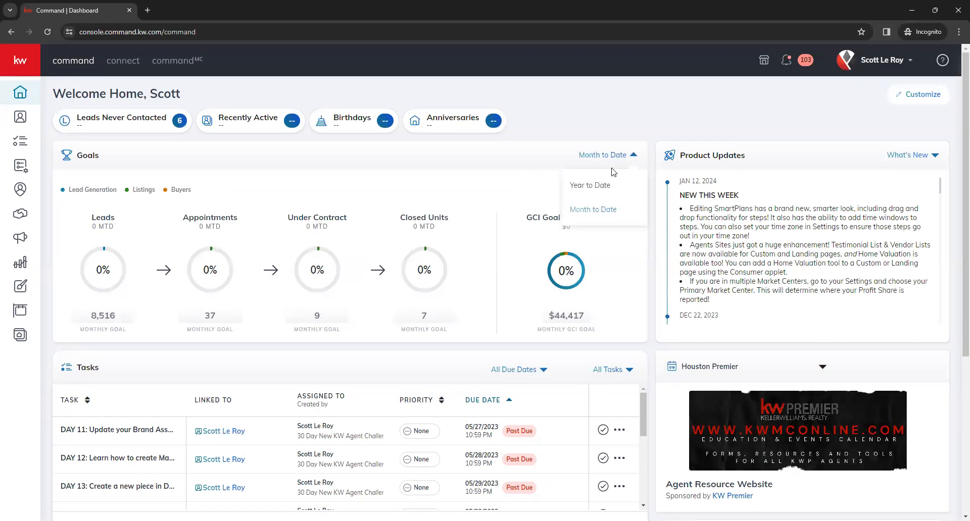
left_click(612, 181)
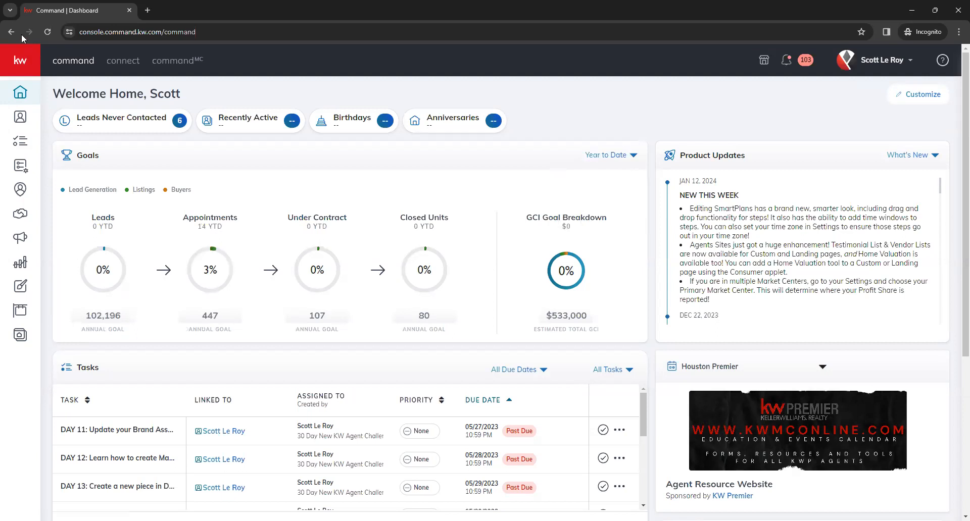
Open the Goals page of the Reports section.
left_click(22, 53)
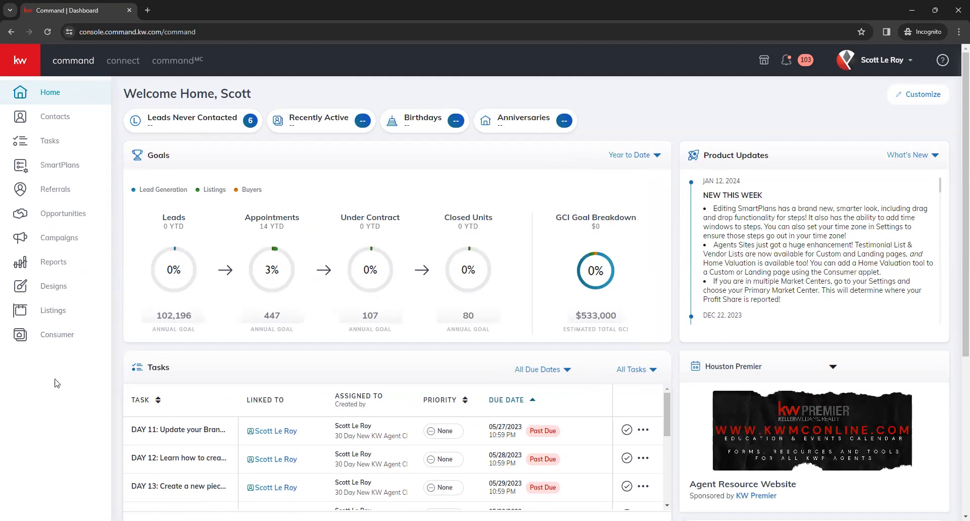
left_click(67, 267)
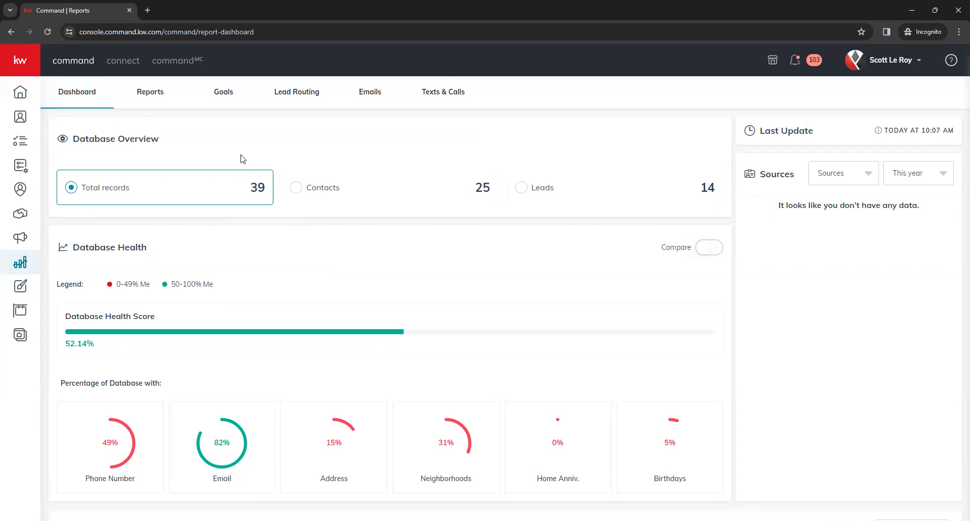
left_click(223, 104)
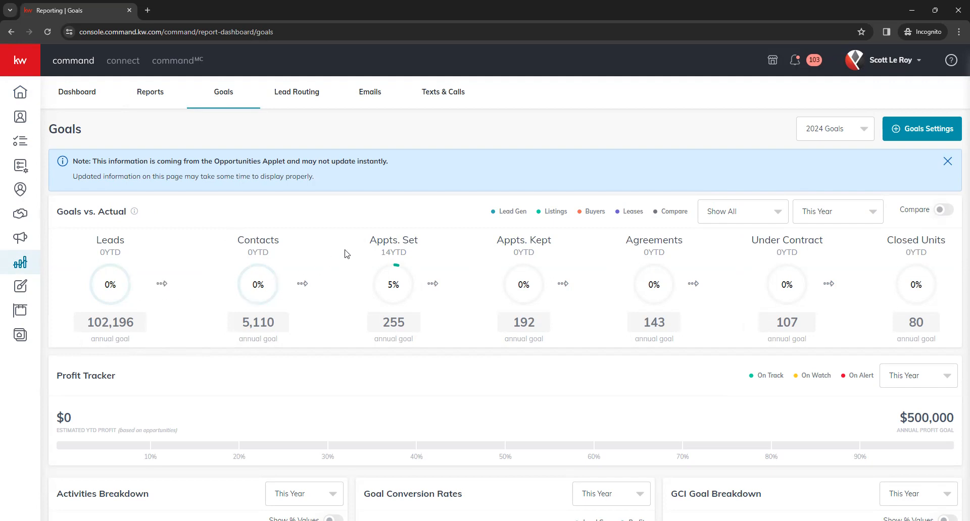
Examine the breakdowns of the Goals vs. Actual stages from appointments to closed units, and the sections below.
mouse_move(419, 269)
mouse_move(551, 288)
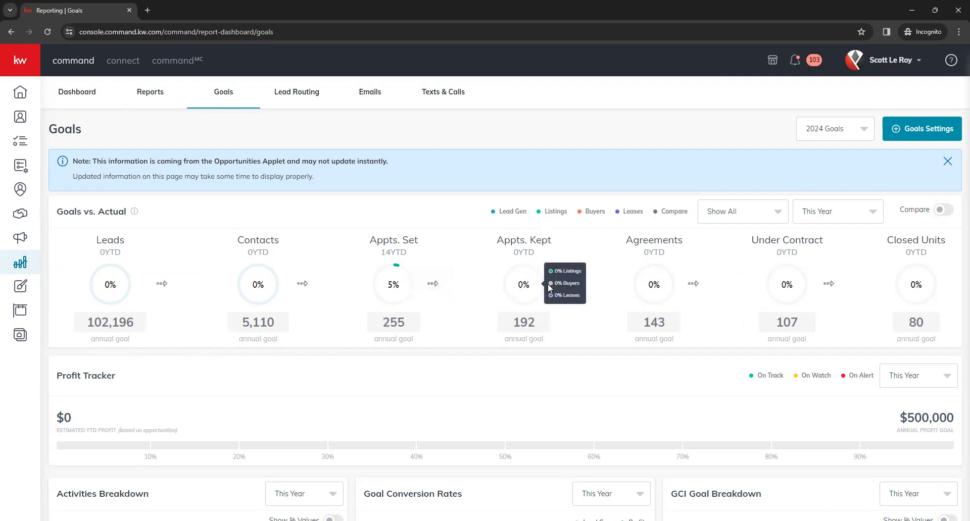
mouse_move(639, 297)
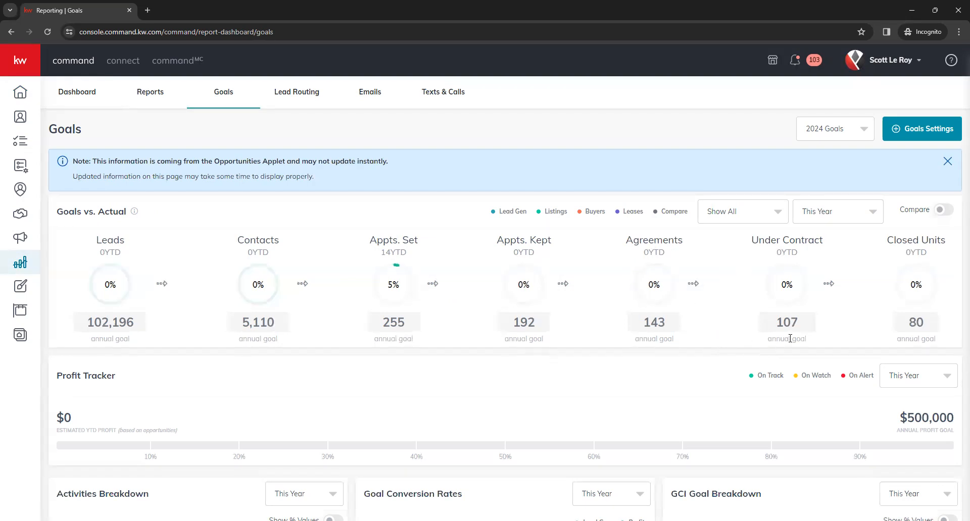
mouse_move(753, 285)
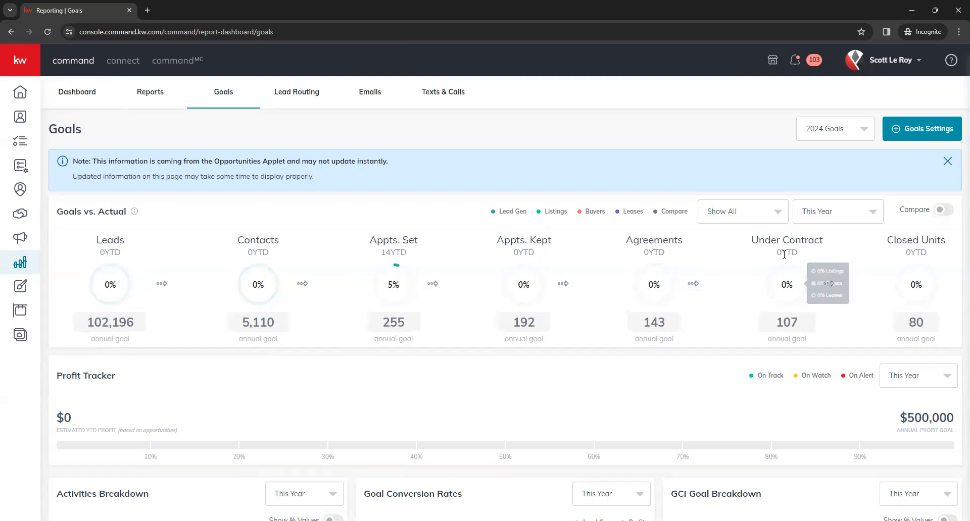
mouse_move(880, 288)
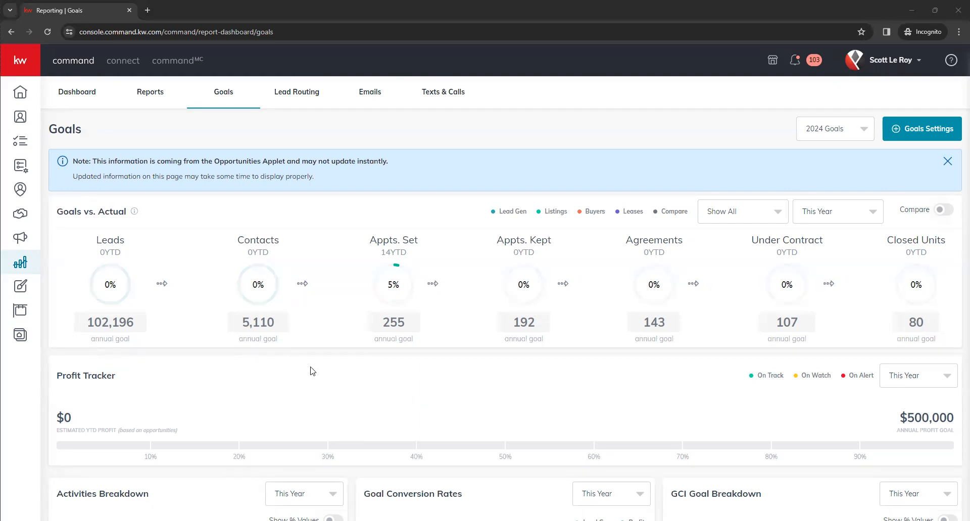
left_click(322, 358)
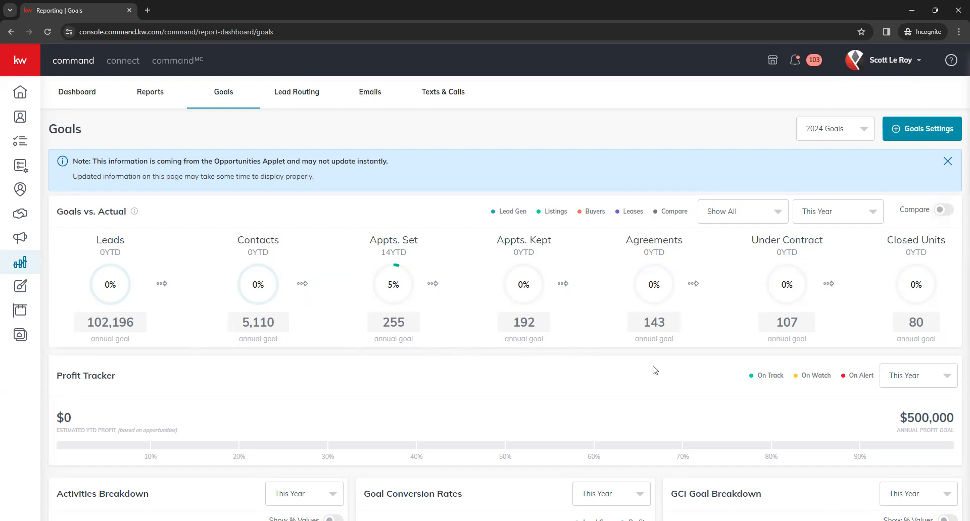
scroll(424, 314, "down", 2)
scroll(393, 350, "up", 2)
Filter the Goals vs. Actual section by Listings and finally by Buyers.
left_click(763, 218)
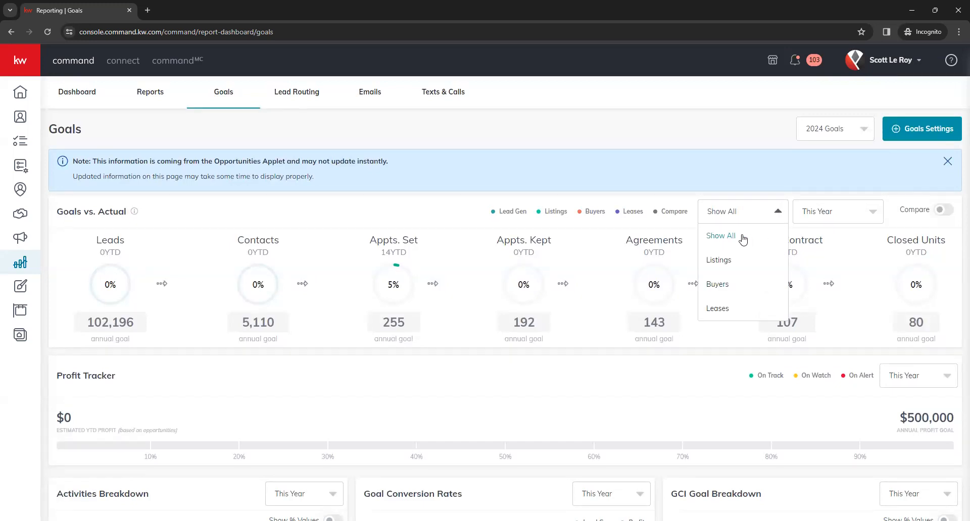
left_click(755, 262)
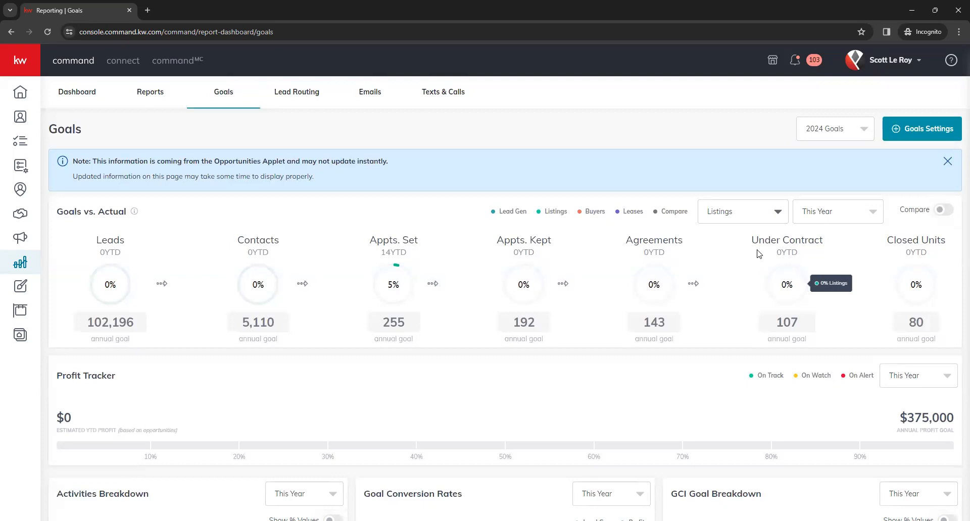
left_click(771, 216)
left_click(735, 285)
left_click(775, 222)
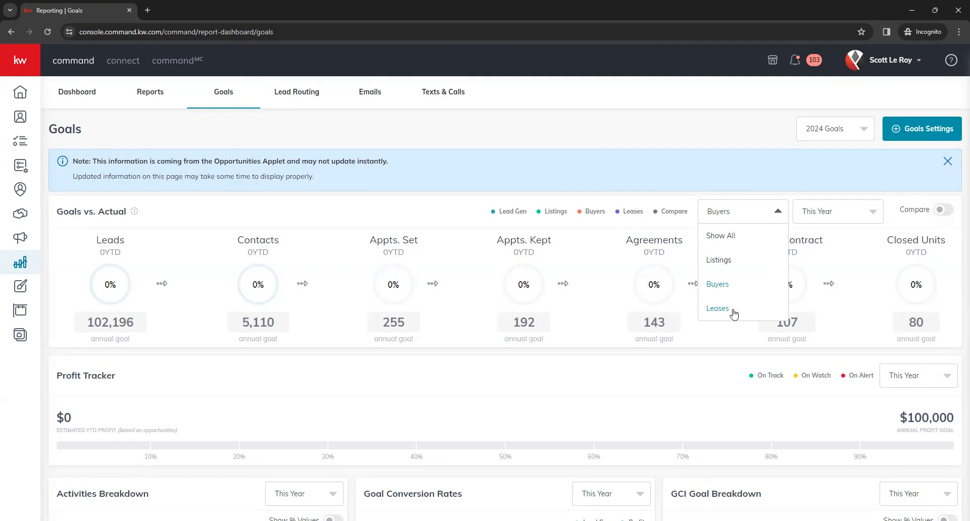
View the Goals vs. Actual figures for This Month and return to This Year.
left_click(813, 216)
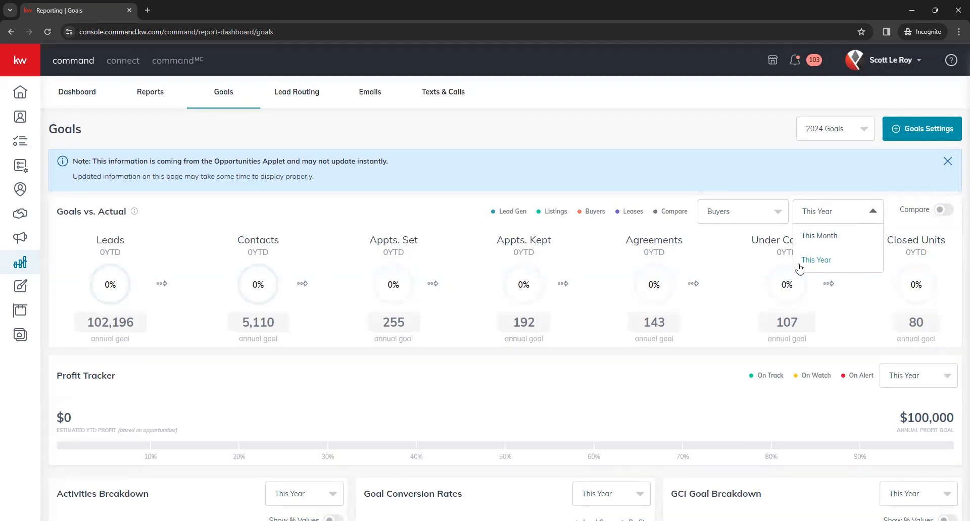
left_click(814, 237)
left_click(851, 218)
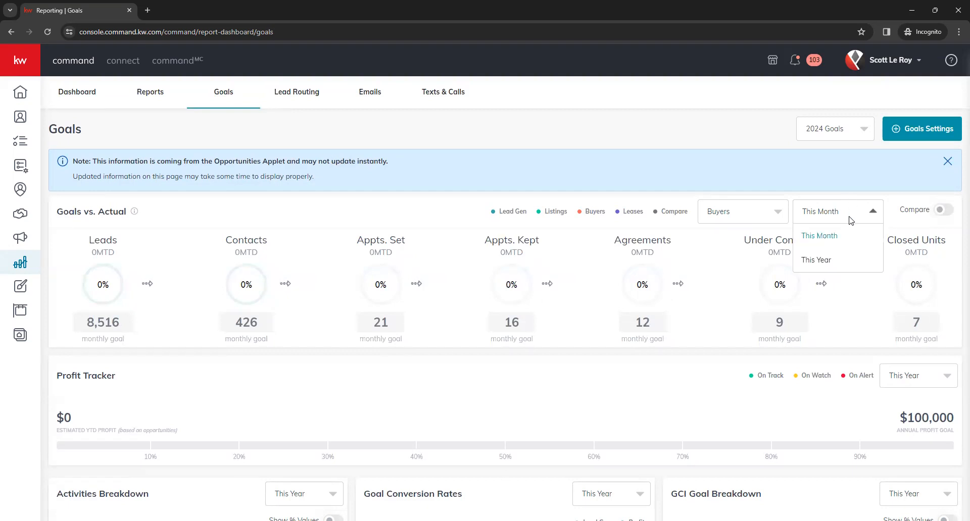
left_click(828, 263)
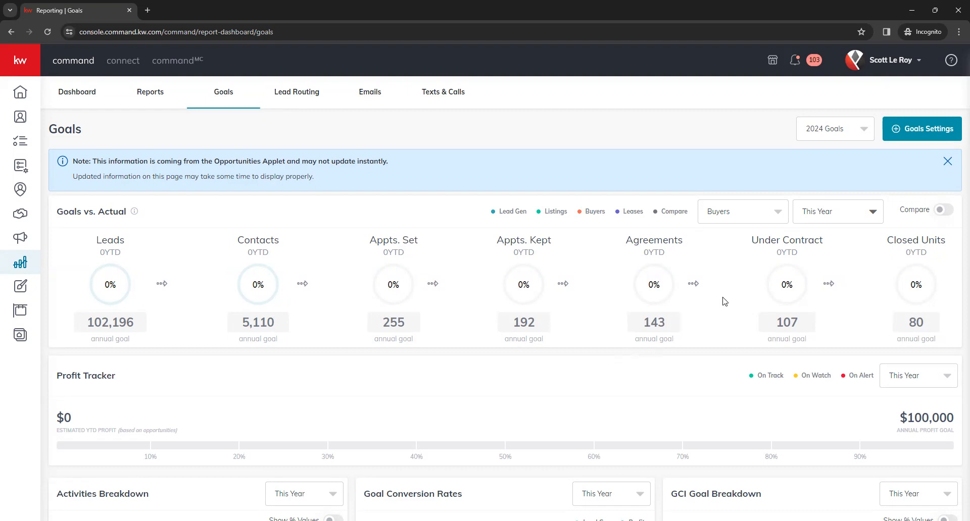
Turn on the comparison in Goals vs. Actual, review the agent groups it offers, and turn it off again.
left_click(943, 212)
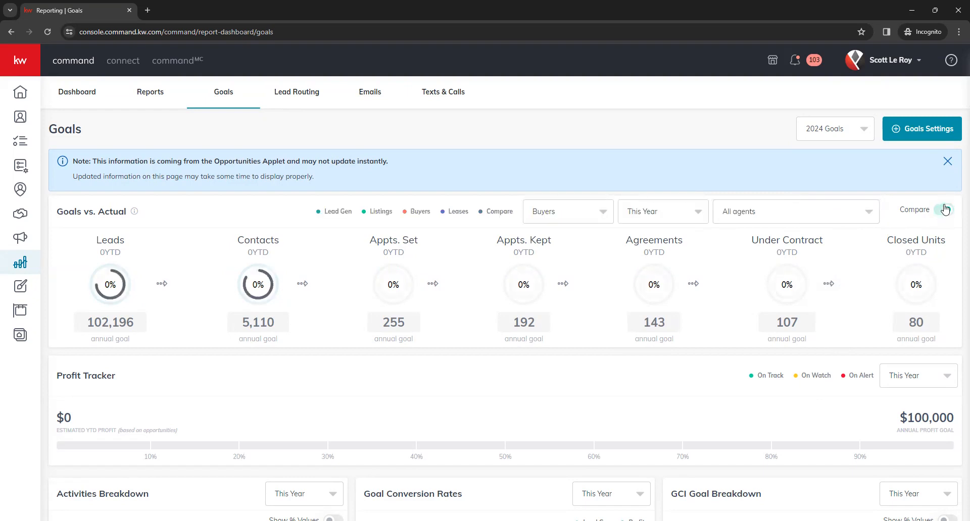
left_click(869, 219)
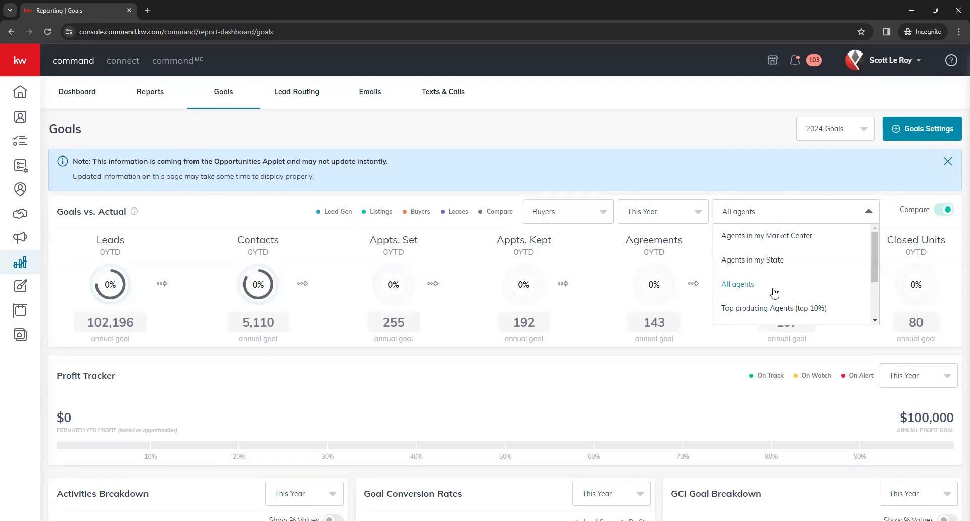
scroll(831, 294, "down", 1)
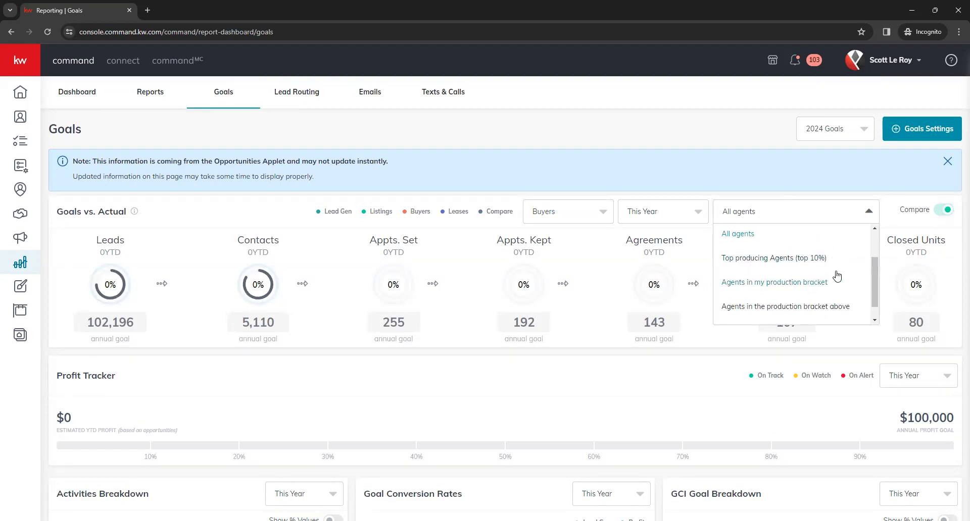
scroll(847, 288, "down", 1)
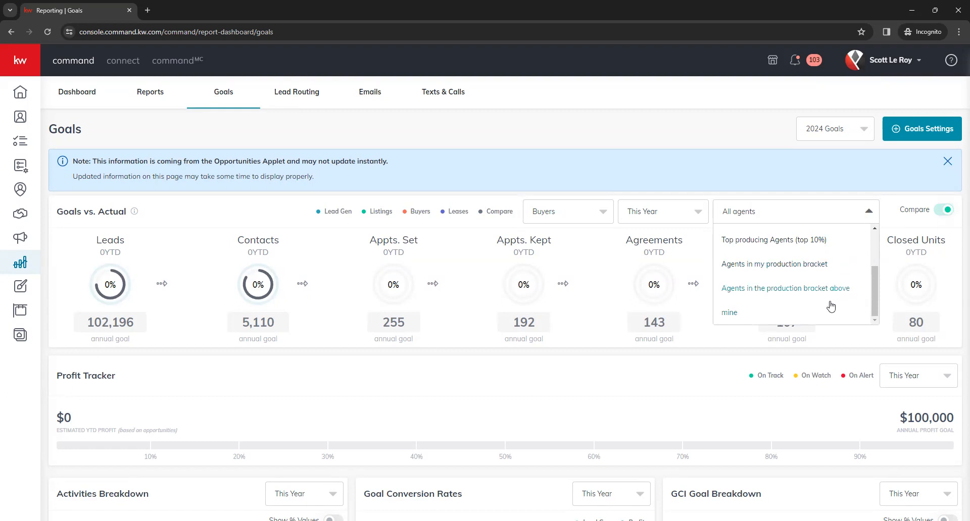
scroll(831, 307, "up", 2)
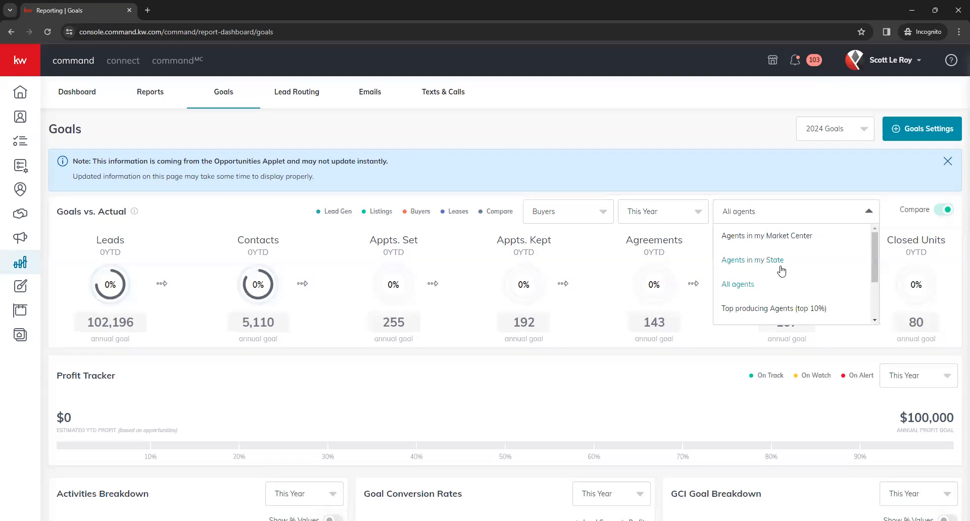
left_click(910, 210)
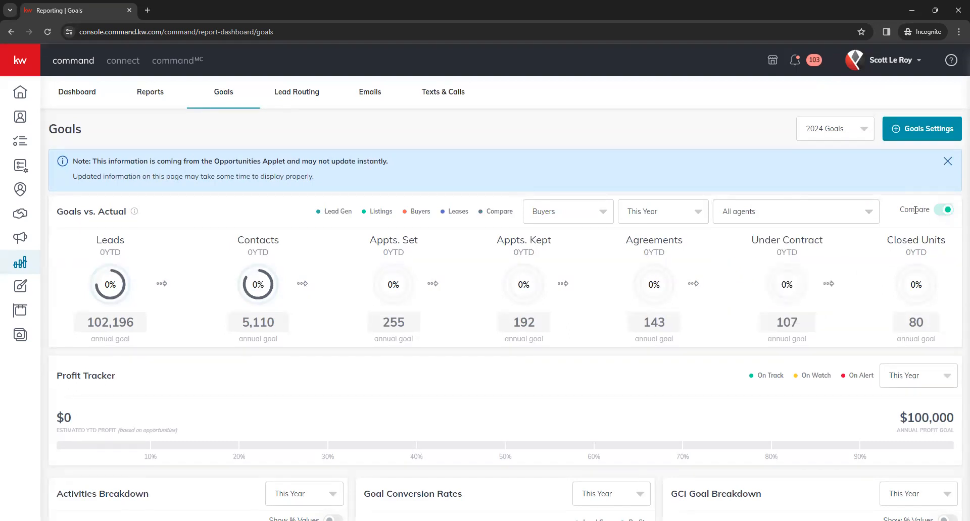
left_click(942, 211)
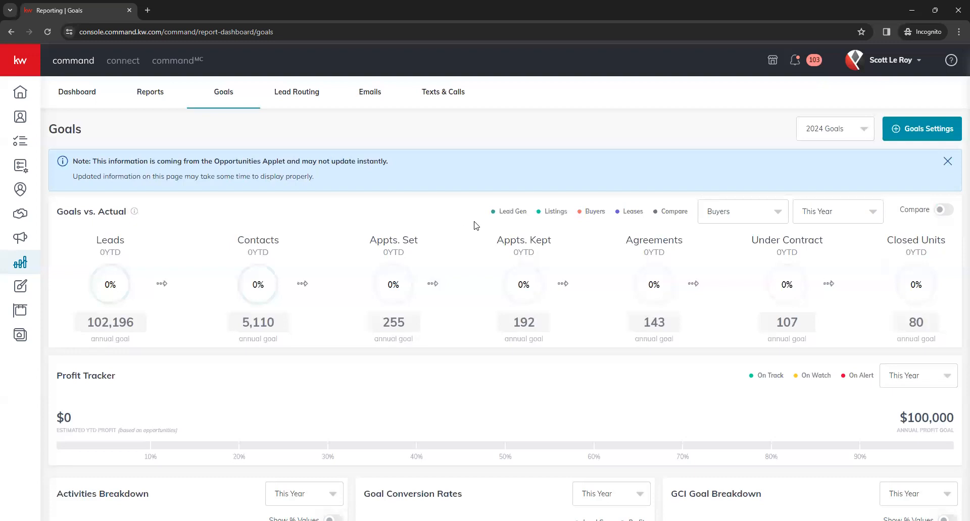
Check the time period options and status legend of the Profit Tracker, keeping This Year.
scroll(470, 234, "down", 1)
scroll(448, 273, "down", 1)
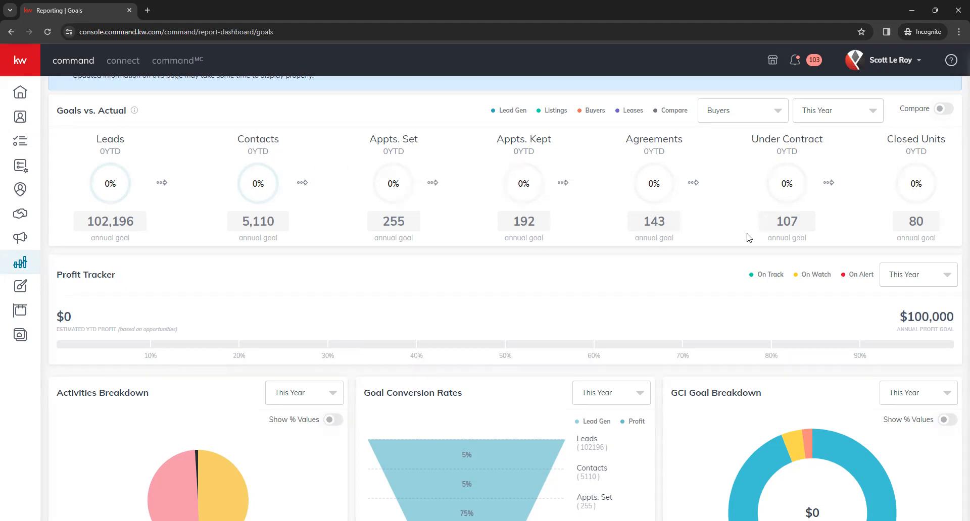
left_click(934, 278)
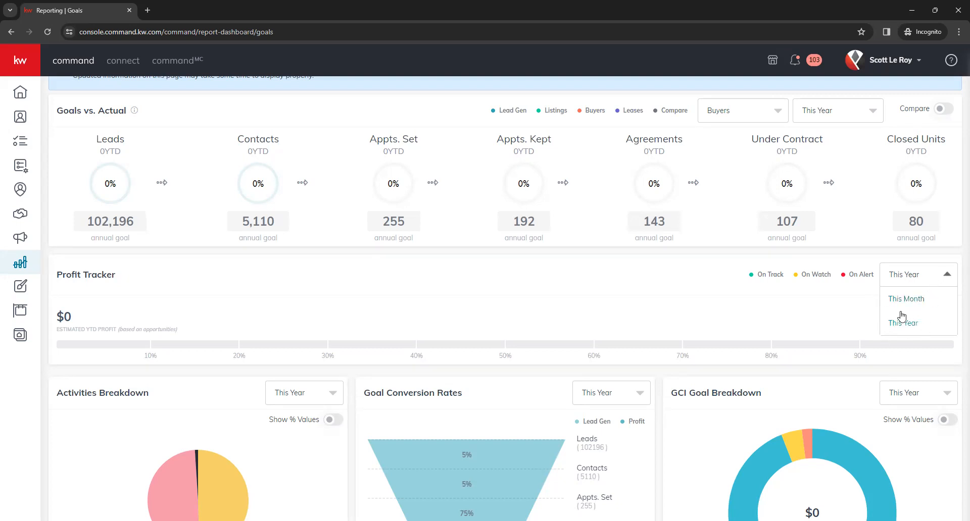
mouse_move(867, 271)
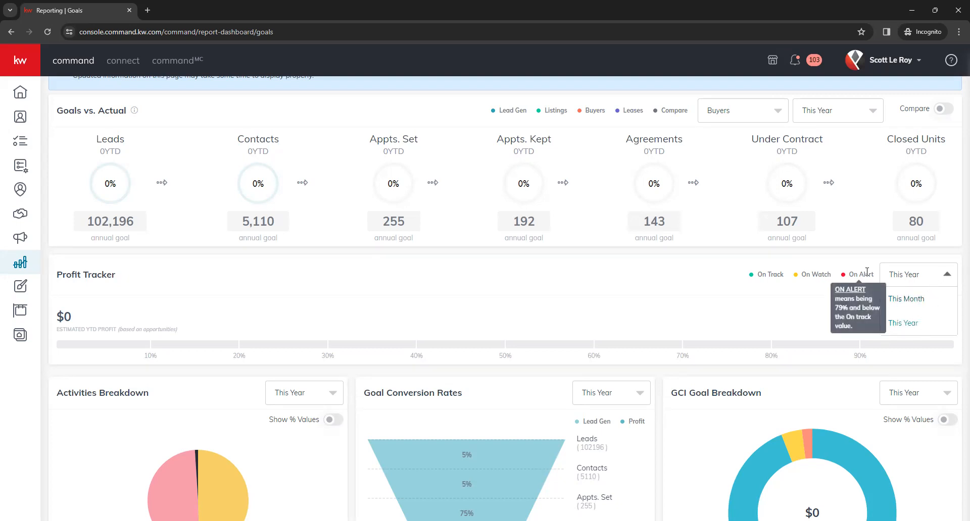
left_click(945, 275)
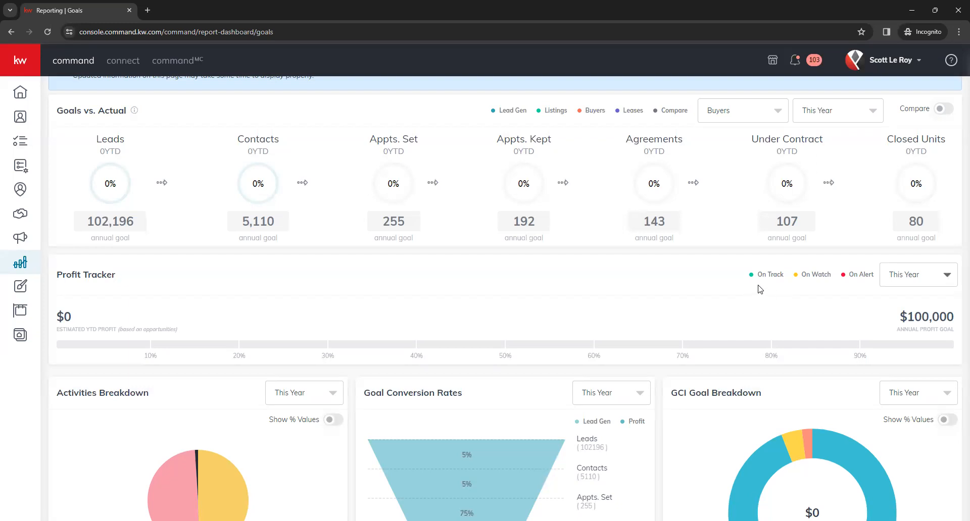
mouse_move(814, 277)
Check which goal years can be selected for the Goals page, keeping 2024 Goals.
scroll(731, 322, "up", 2)
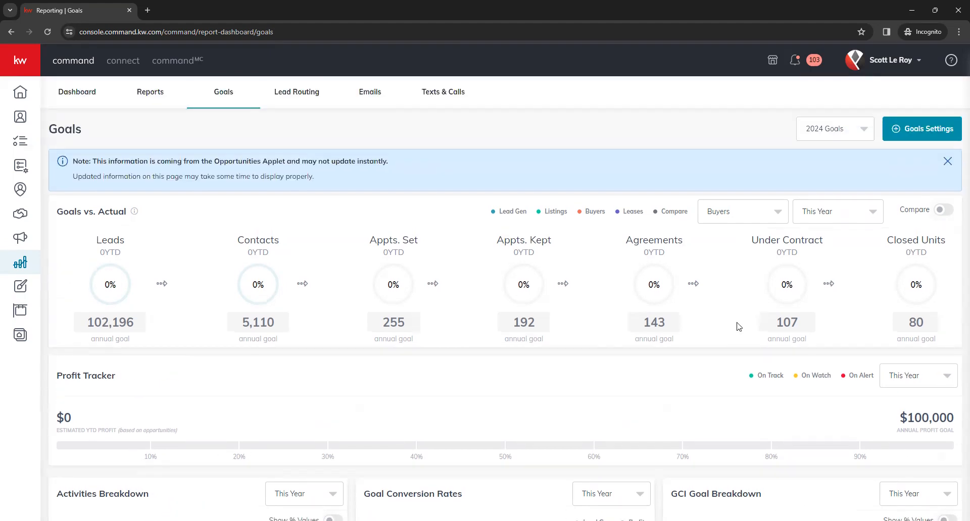
left_click(844, 130)
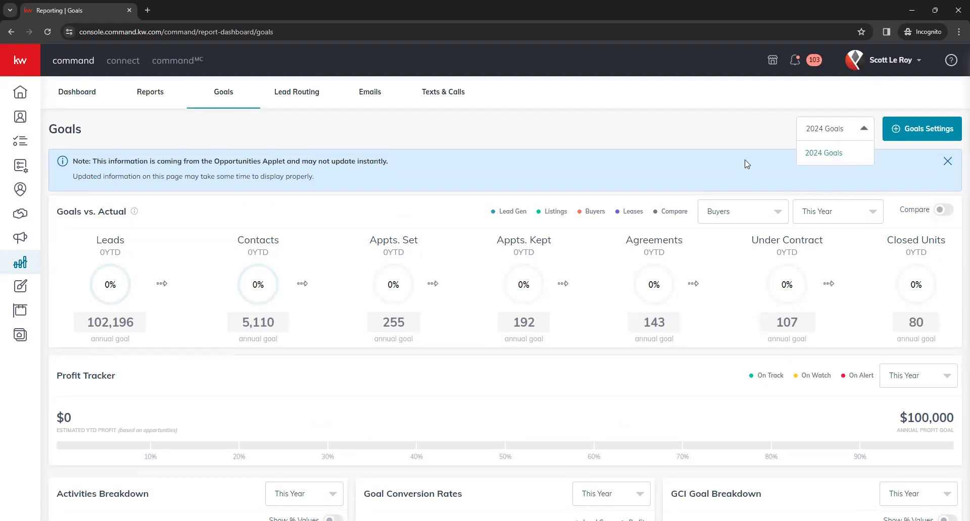
left_click(745, 143)
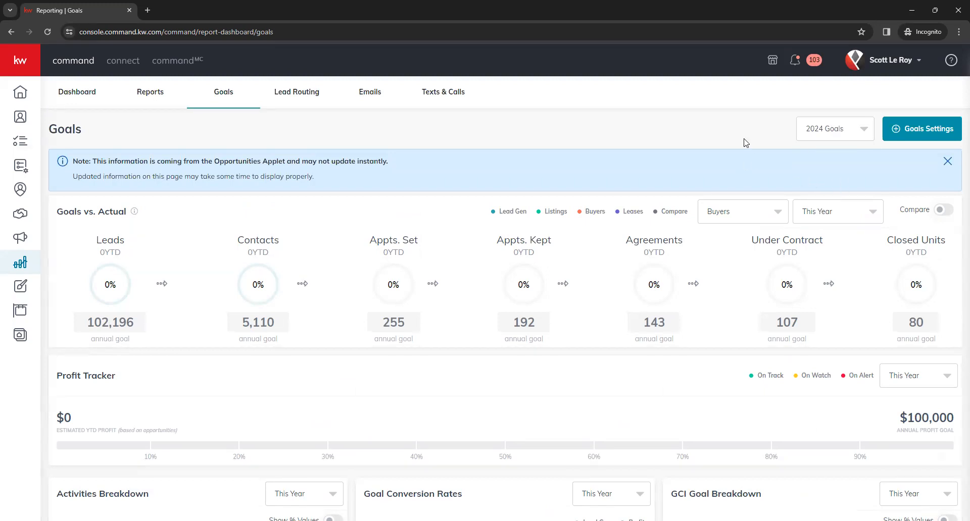
left_click(845, 134)
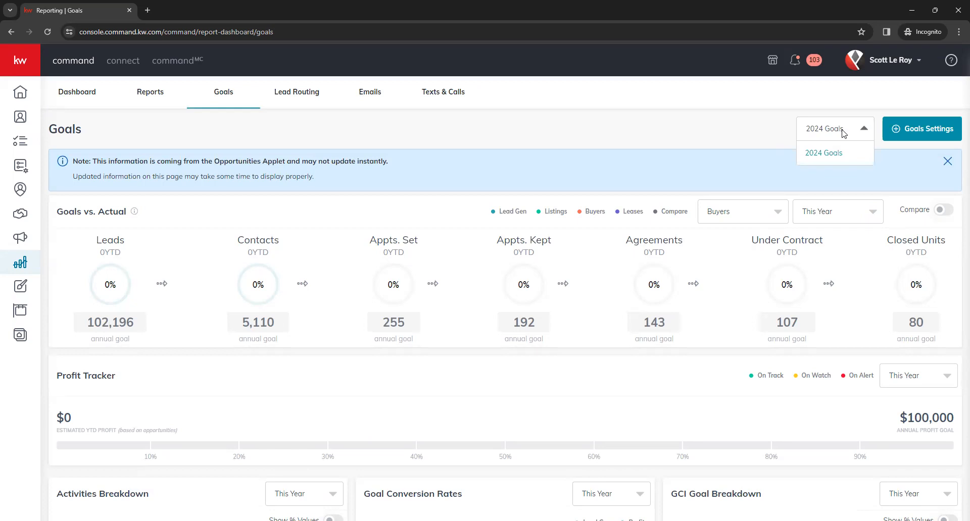
left_click(704, 135)
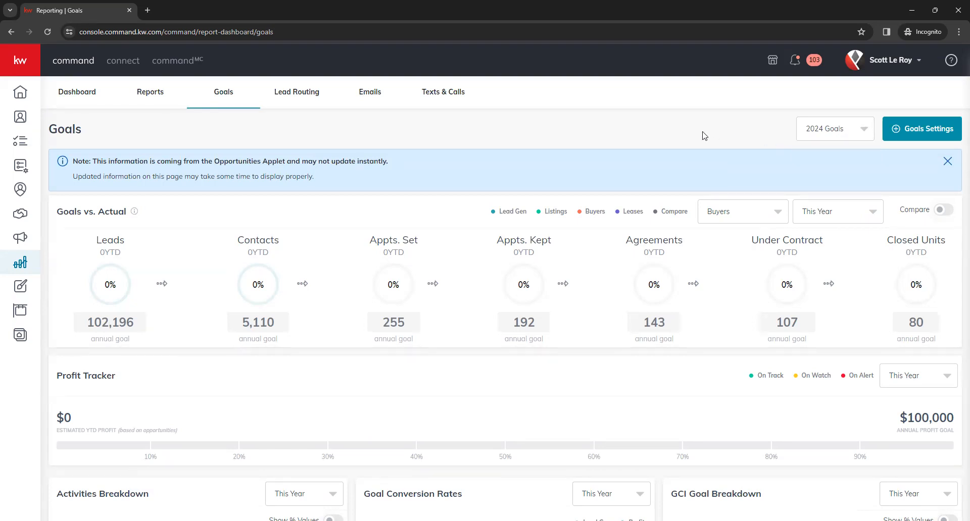
Read the Profit Tracker's explanations of the On Track, On Watch and On Alert statuses.
scroll(682, 152, "down", 4)
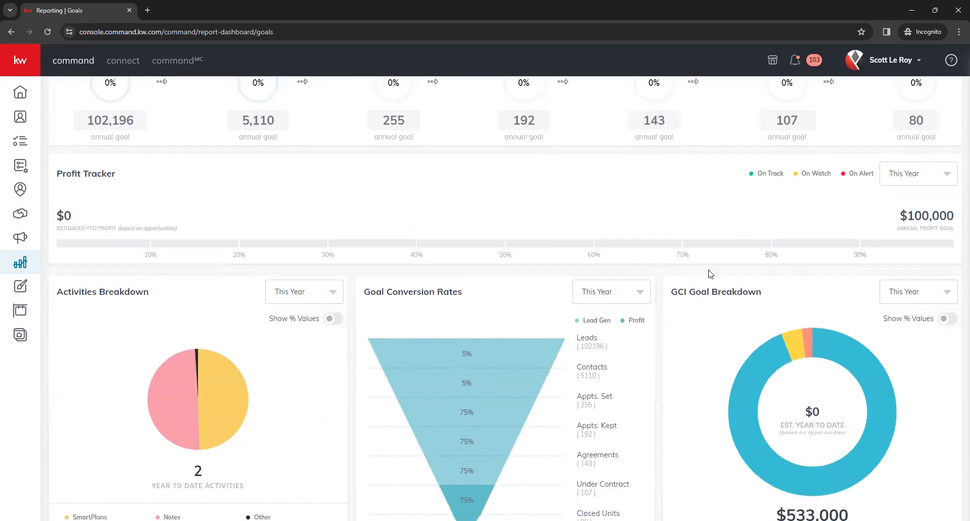
scroll(707, 283, "up", 2)
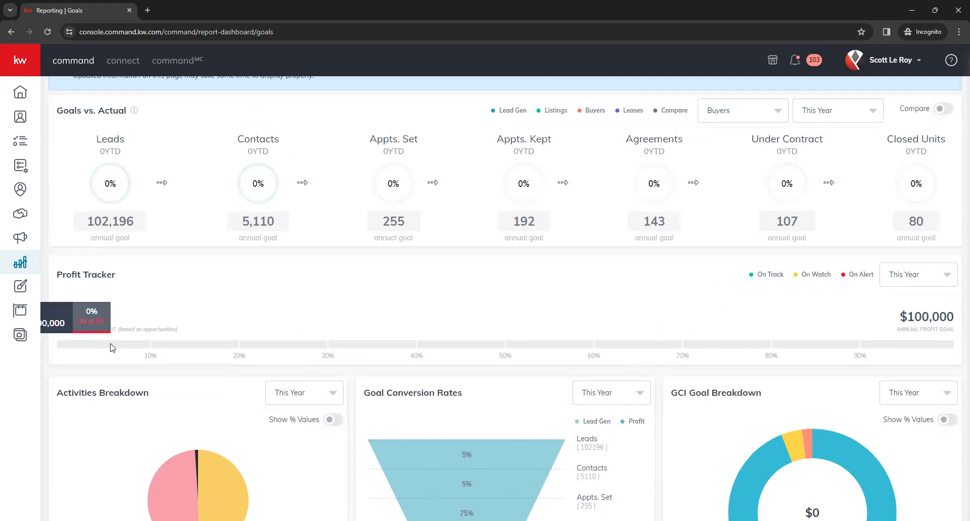
mouse_move(771, 275)
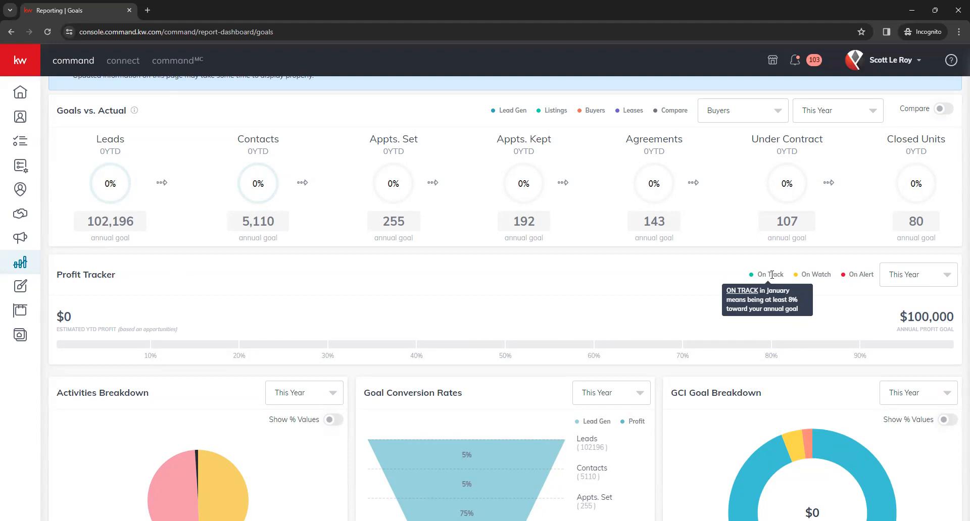
mouse_move(815, 272)
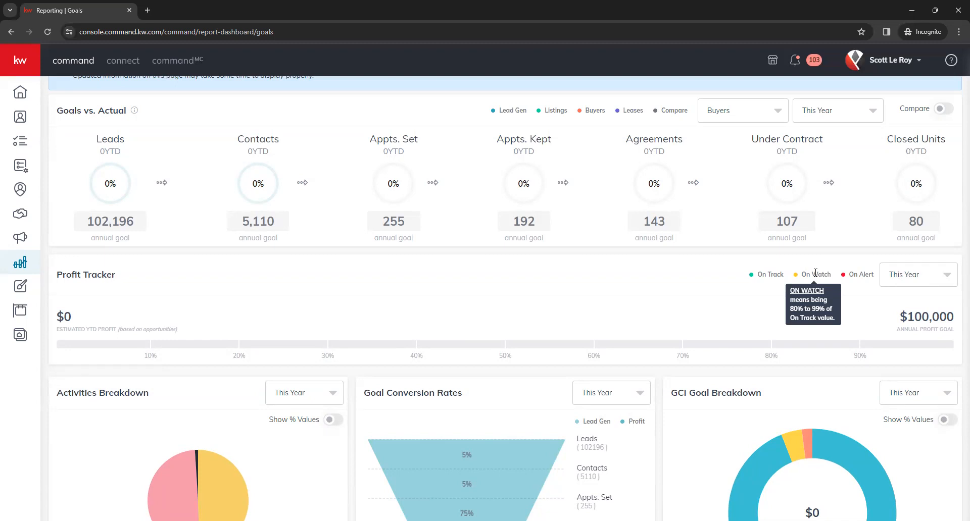
mouse_move(860, 273)
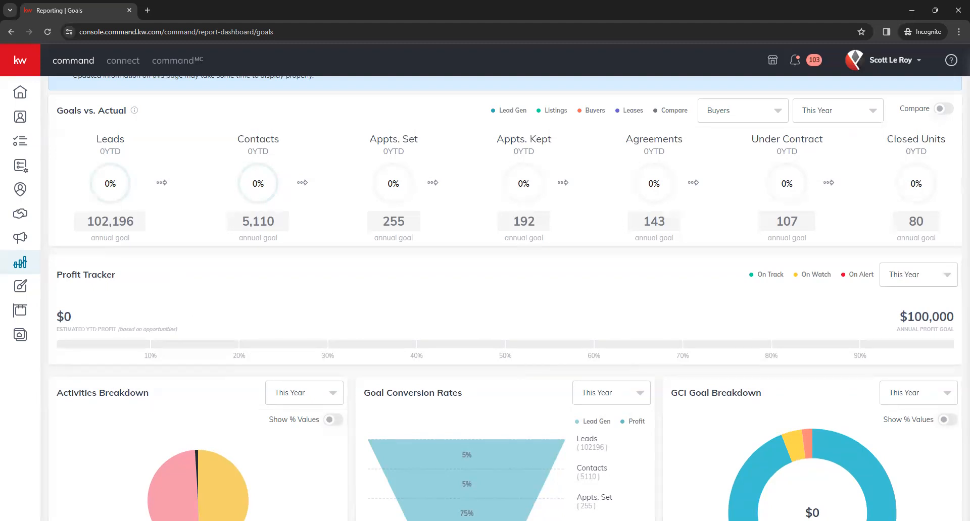
Examine the Activities Breakdown chart's segments and the year-to-date estimate in the GCI Goal Breakdown.
scroll(591, 273, "down", 3)
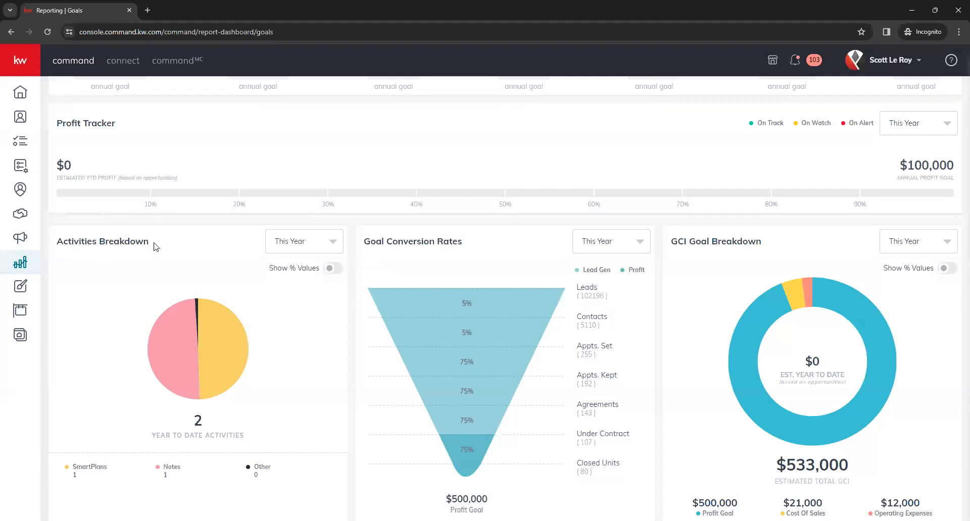
scroll(205, 267, "down", 1)
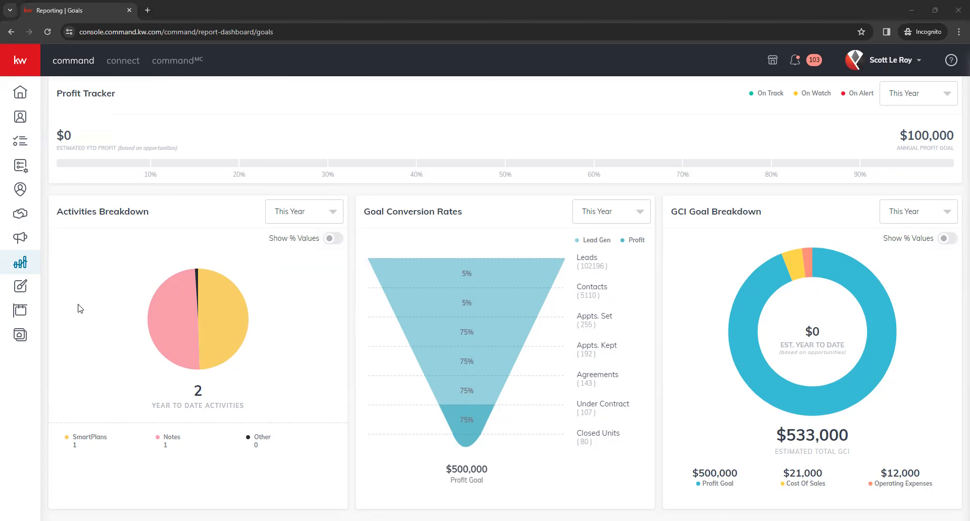
mouse_move(171, 322)
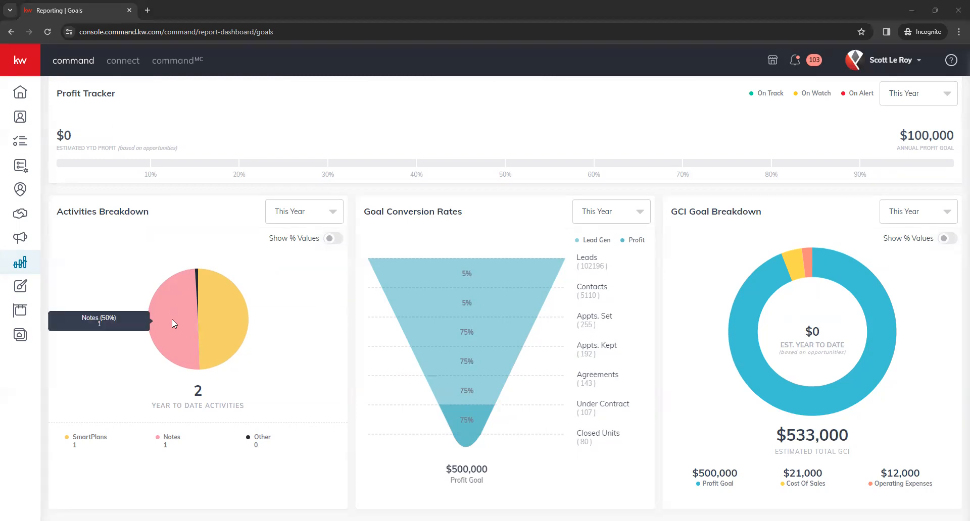
mouse_move(213, 318)
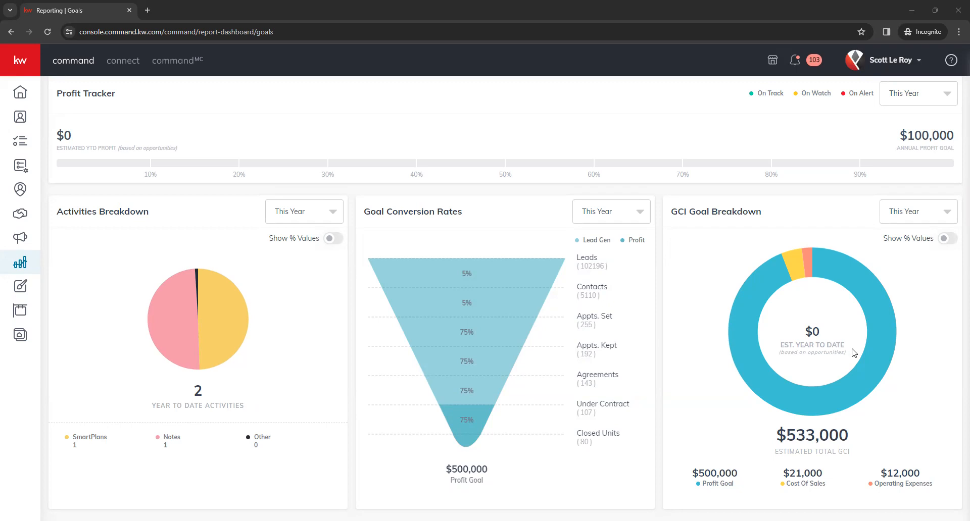
left_click_drag(852, 352, 780, 355)
left_click(798, 363)
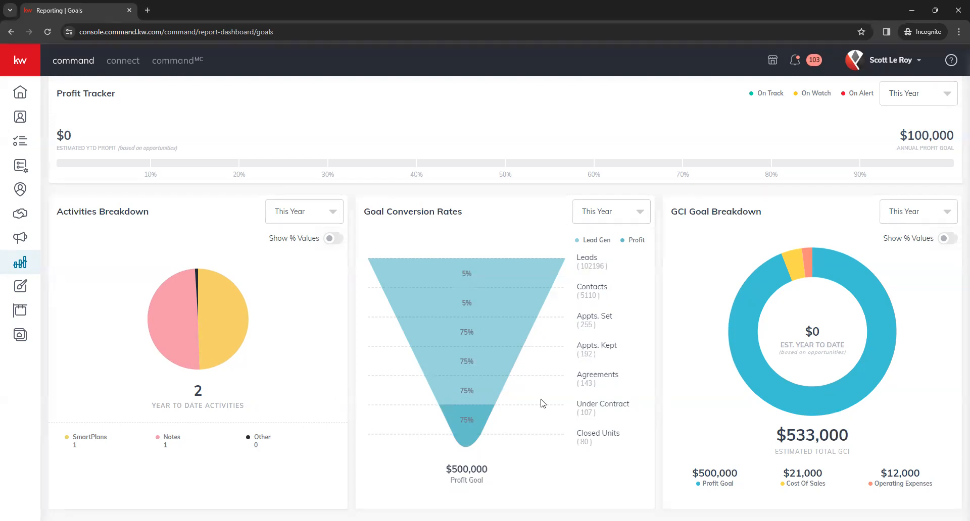
Open the goals settings and start the Set Goals guide.
scroll(763, 418, "up", 5)
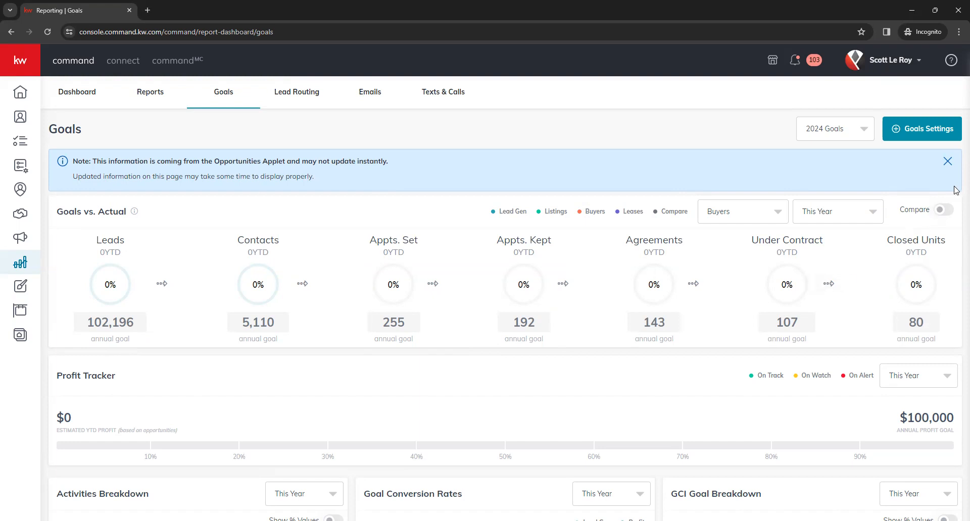
left_click(918, 135)
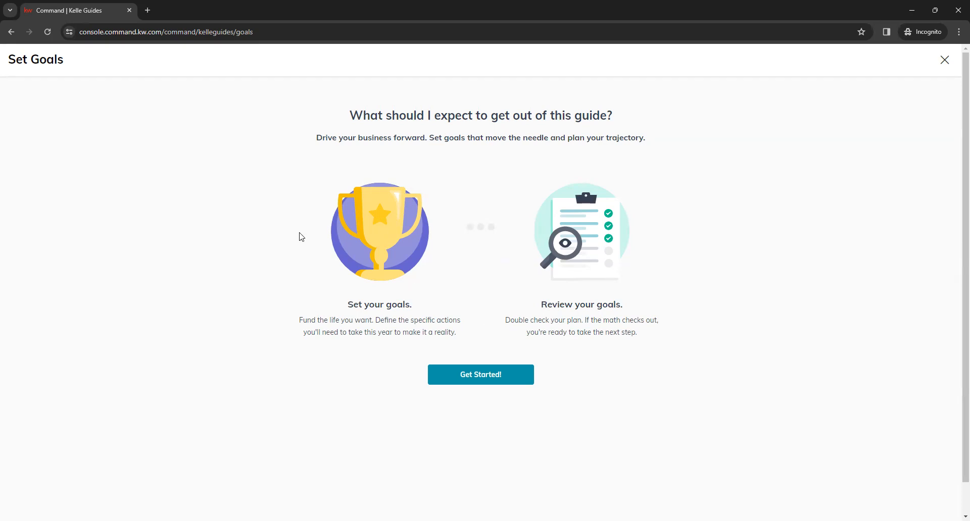
left_click(467, 380)
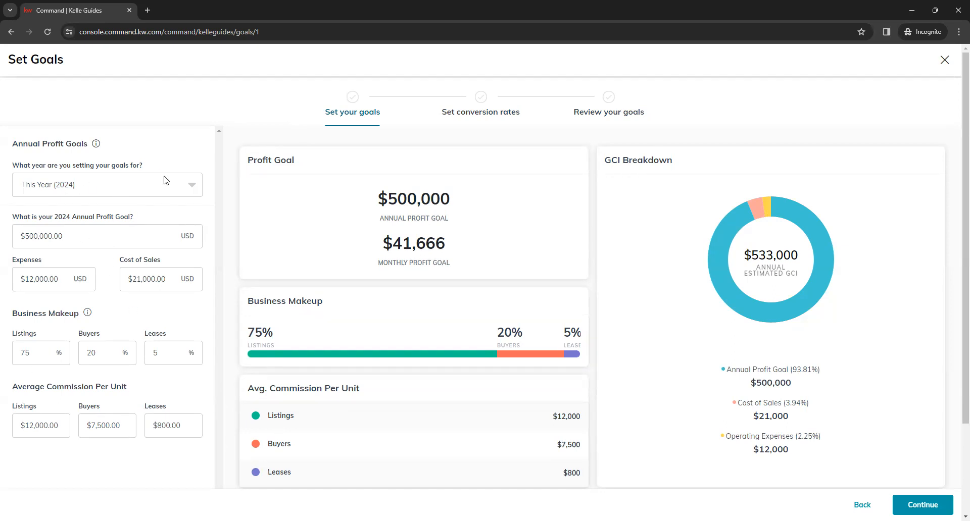
Check the years available for setting goals, keeping This Year (2024), and look over the goal-setting form.
left_click(190, 186)
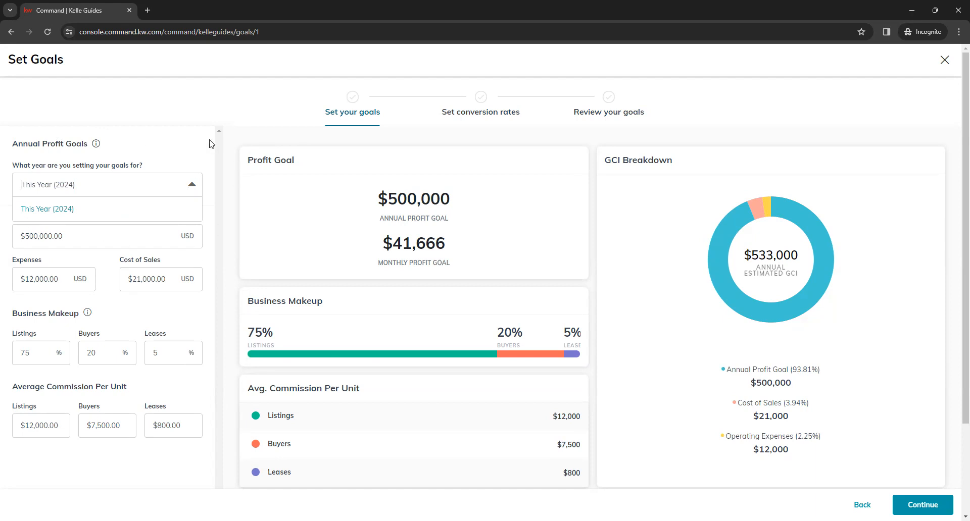
left_click(164, 140)
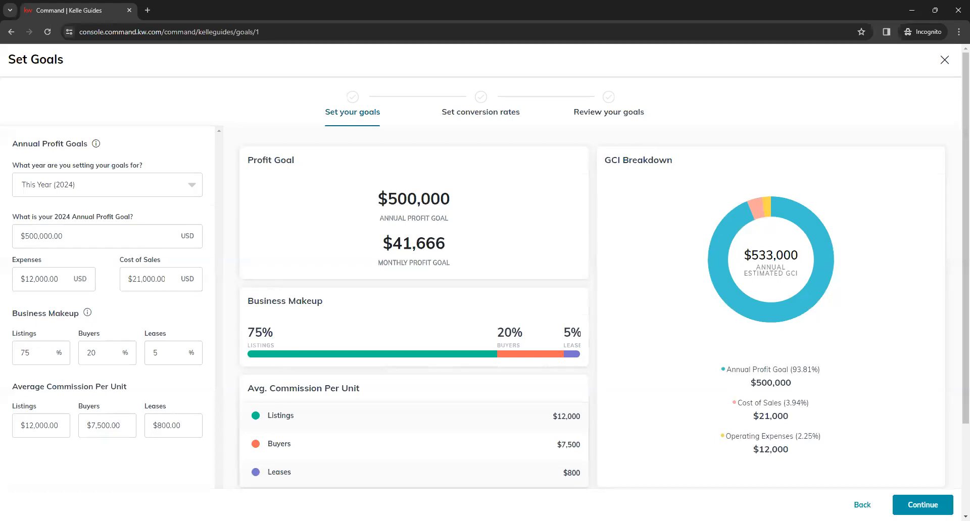
scroll(192, 196, "down", 1)
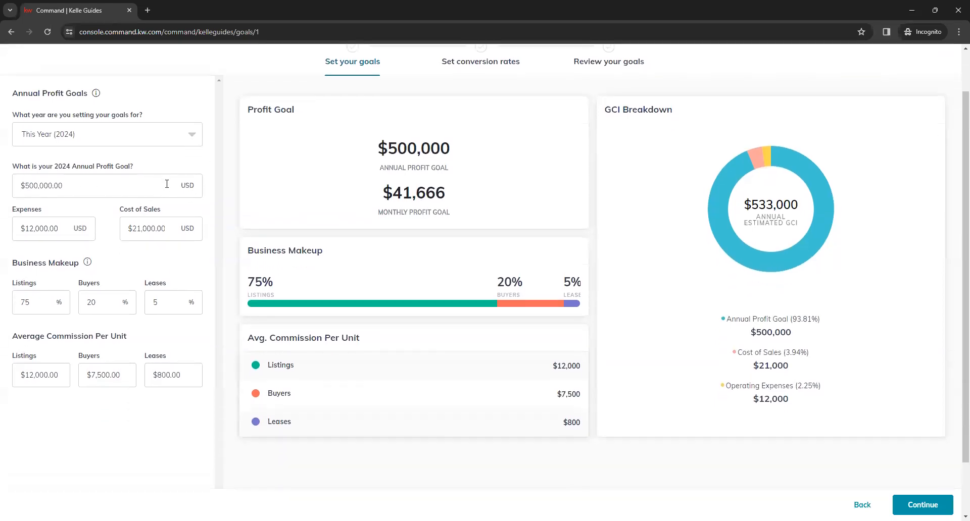
scroll(167, 183, "up", 1)
Review the 2024 annual profit goal, expenses and cost of sales fields without changing their values.
left_click(135, 238)
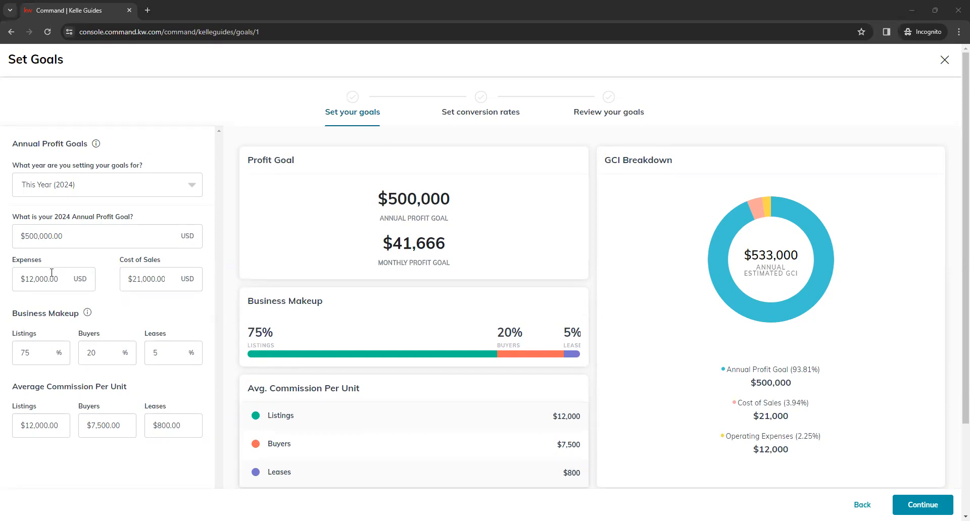
left_click(104, 237)
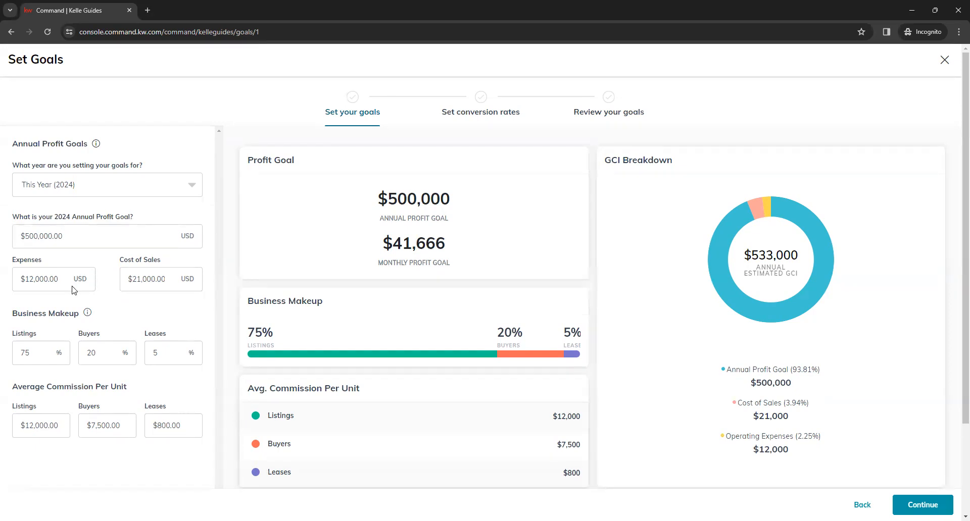
left_click(163, 285)
left_click(68, 287)
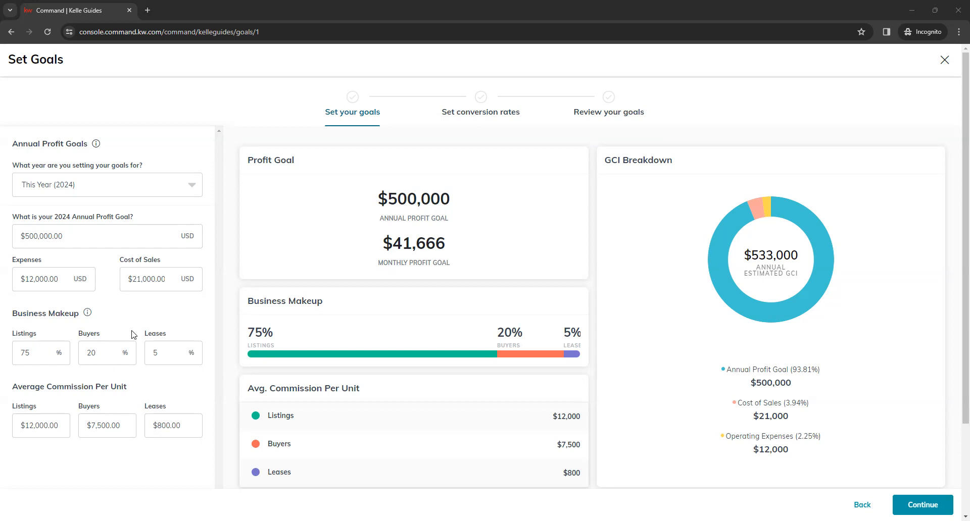
Look over the expenses and cost of sales amounts and the Business Makeup percentages.
left_click(158, 286)
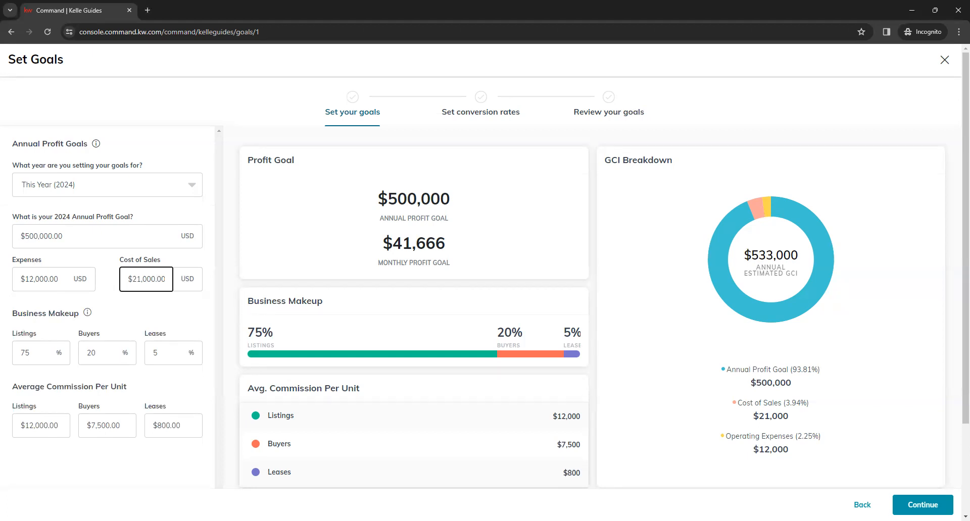
left_click(62, 282)
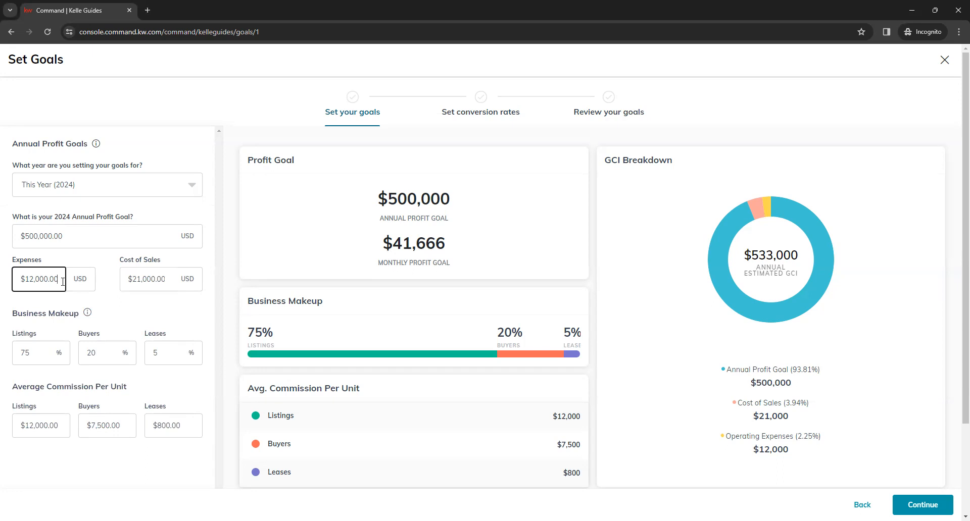
left_click(146, 280)
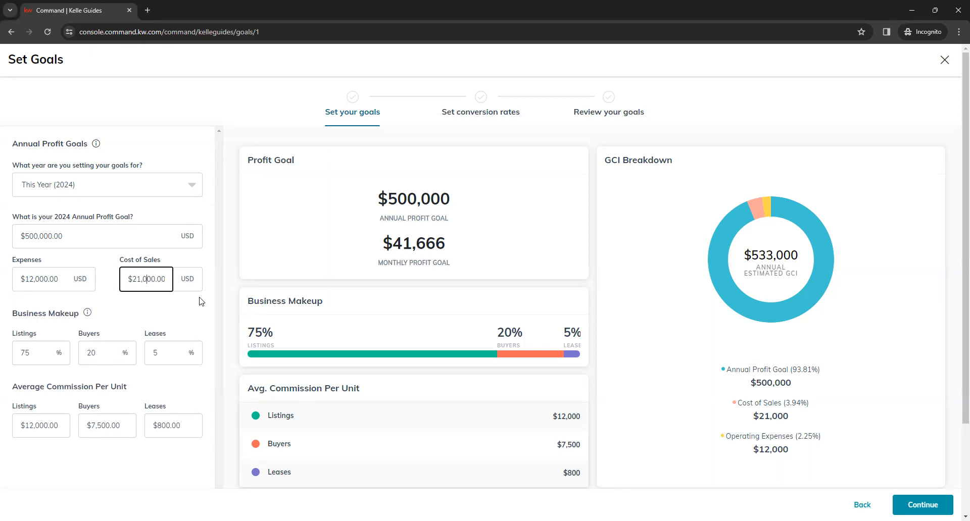
left_click(172, 317)
scroll(170, 320, "down", 1)
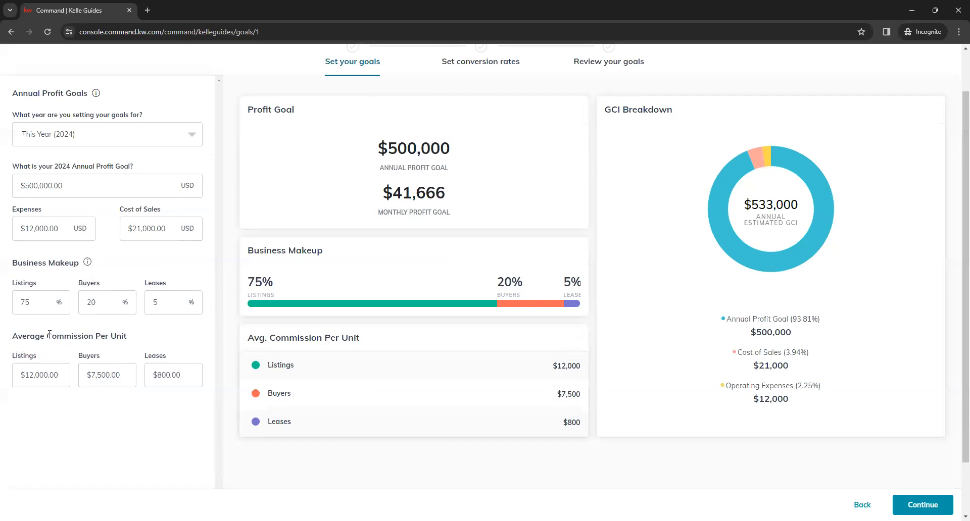
left_click(35, 303)
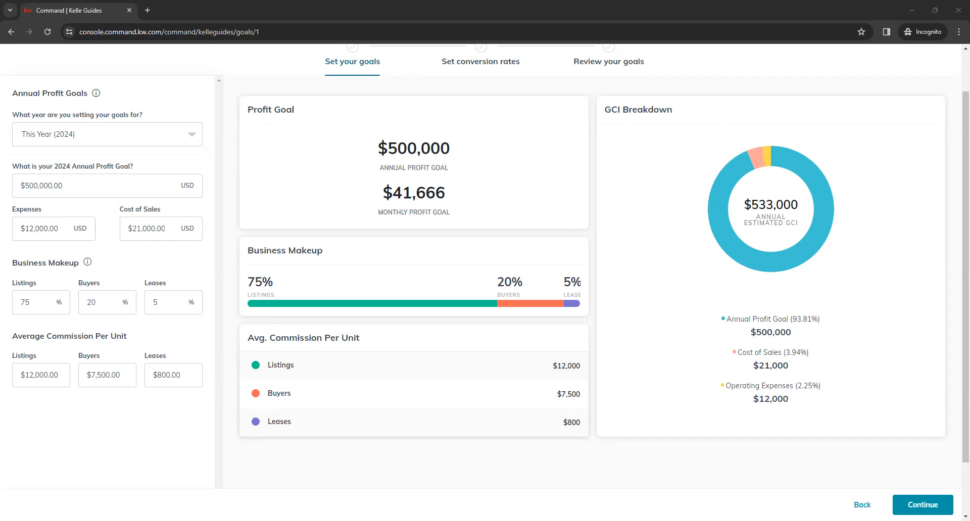
Set the Leases share of the business makeup to 0% and its average commission per unit to $0.
left_click(179, 306)
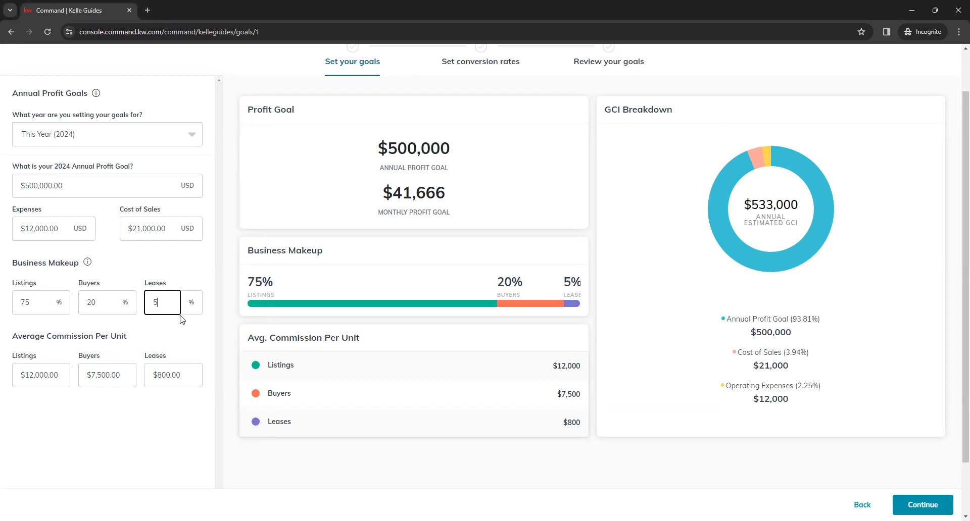
key("BackSpace")
type("0")
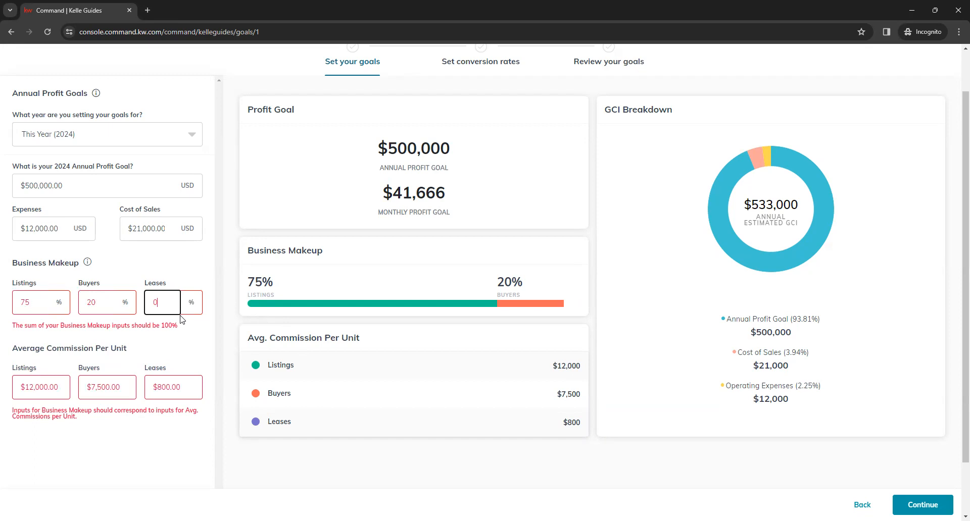
double_click(176, 388)
type("0")
left_click(193, 404)
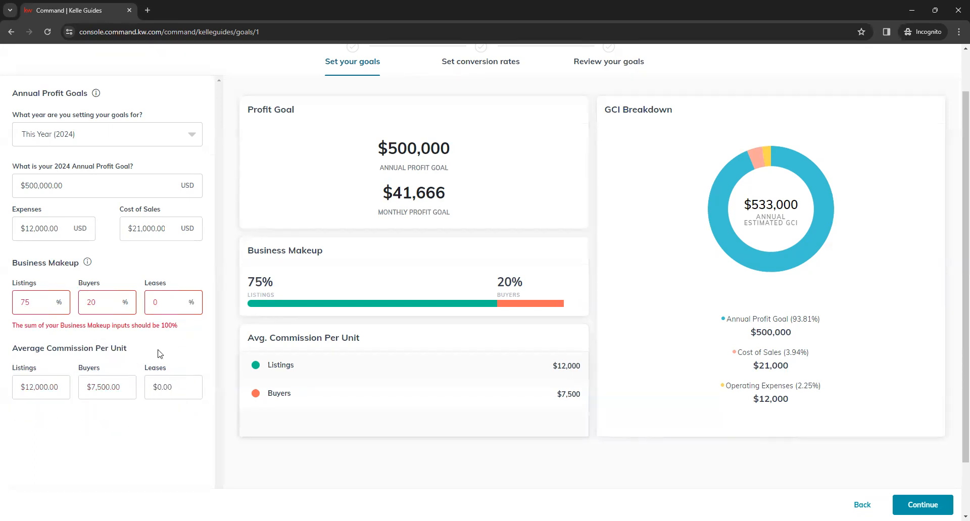
Set the Buyers share of the business makeup to 25%.
left_click(169, 308)
left_click(95, 308)
key("BackSpace")
type("5")
left_click(134, 342)
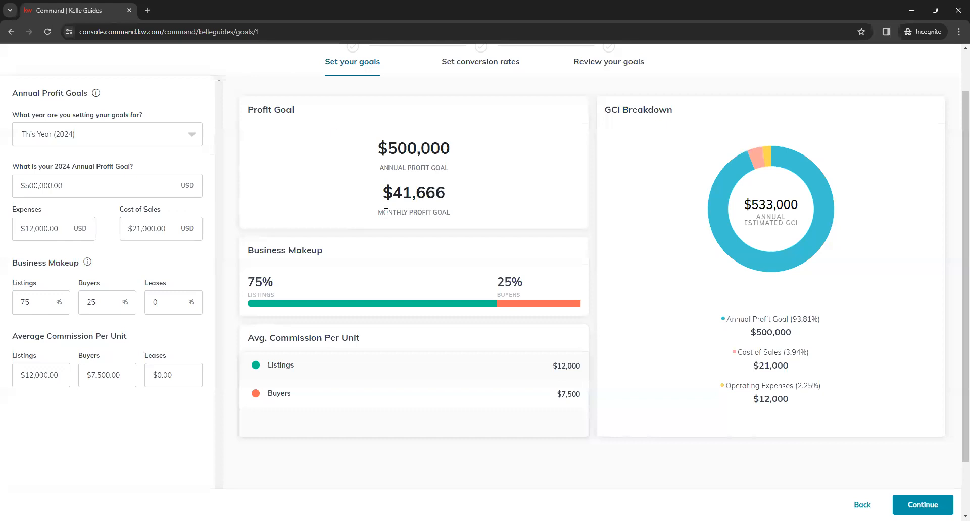
Review the annual and monthly profit goal figures and the GCI Breakdown chart.
left_click_drag(366, 148, 498, 168)
left_click(498, 171)
left_click_drag(453, 202, 403, 200)
left_click(410, 201)
mouse_move(758, 177)
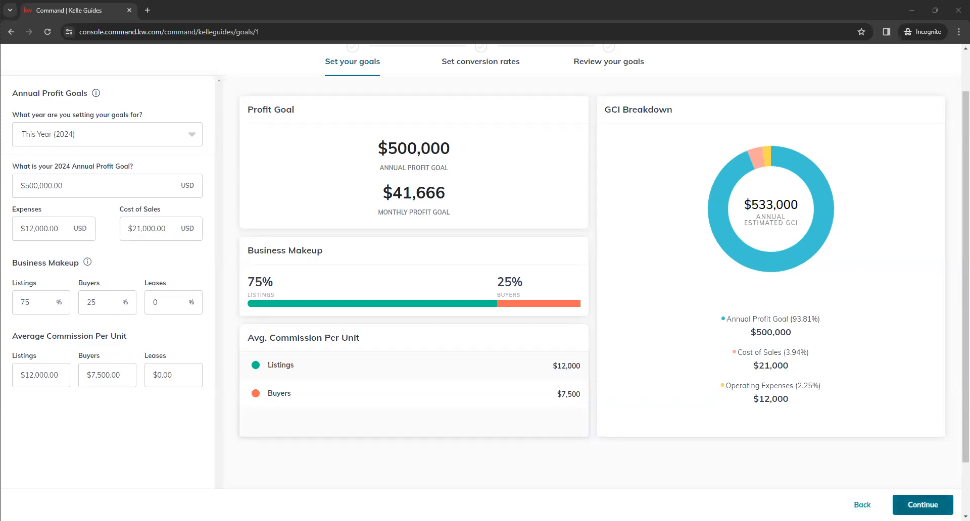
Continue to the conversion rates stage and look over the listings rates, keeping individual rate setting off.
left_click(922, 505)
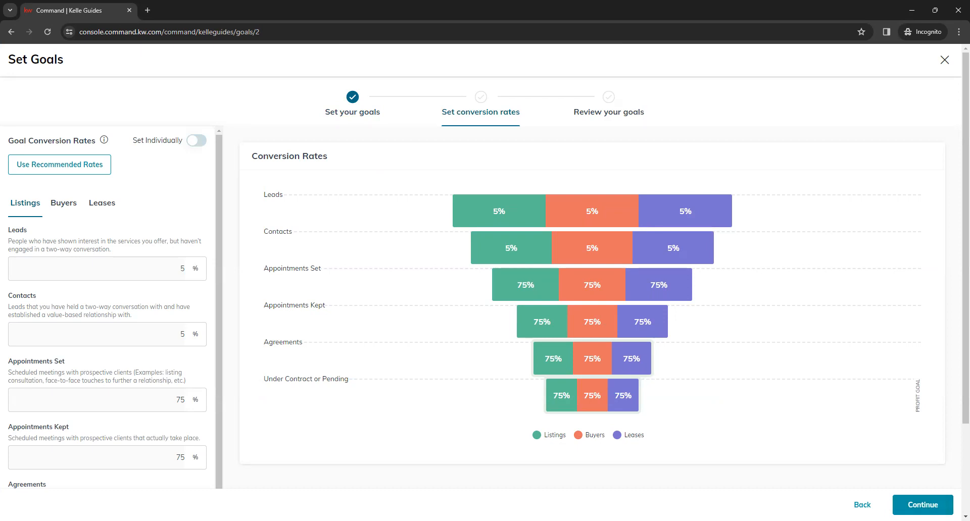
left_click(196, 142)
left_click(195, 143)
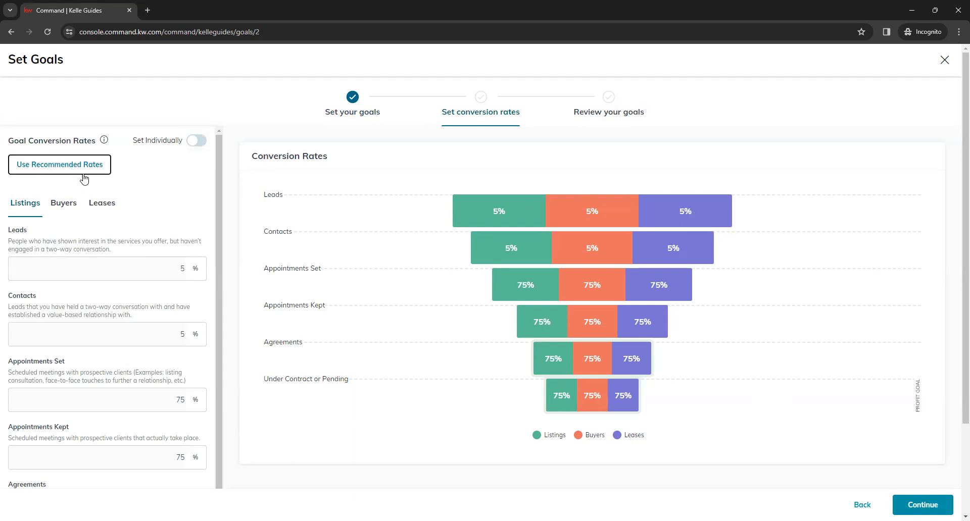
scroll(163, 273, "down", 1)
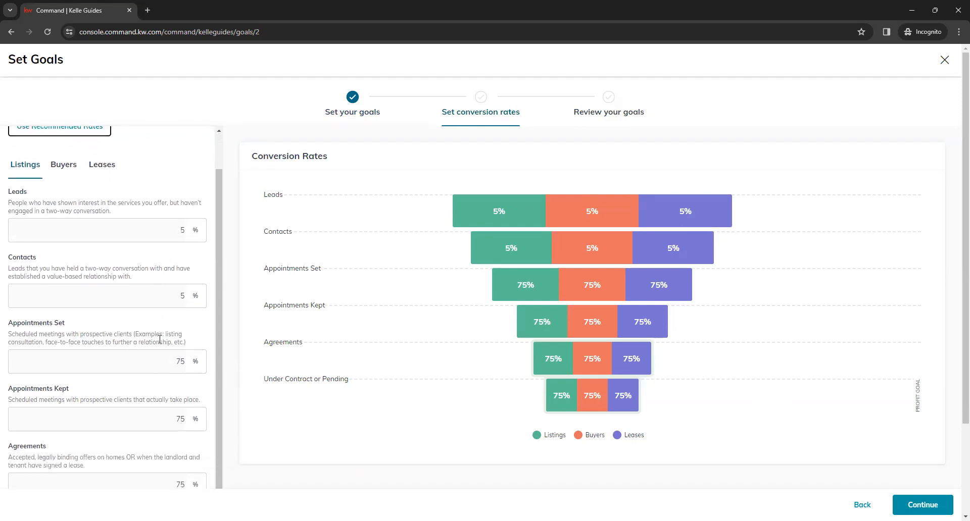
scroll(164, 425, "down", 2)
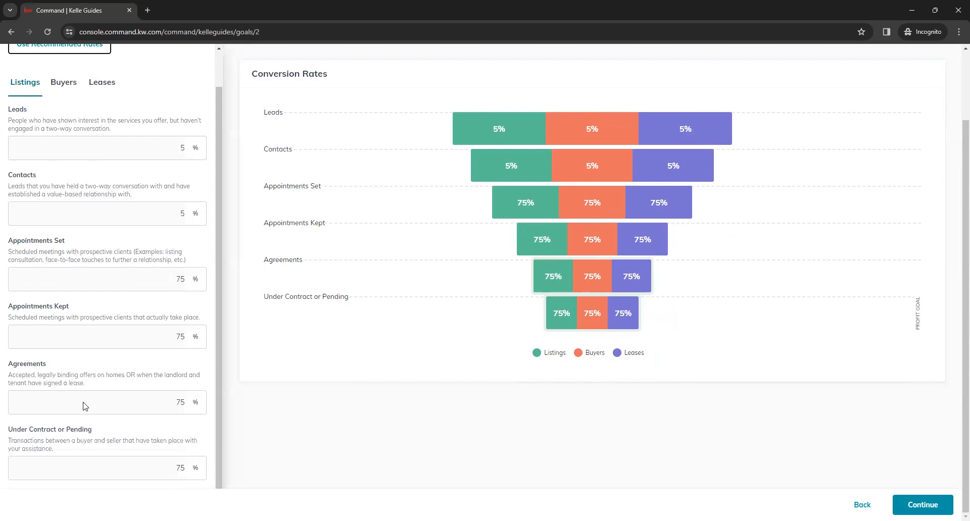
scroll(77, 353, "up", 1)
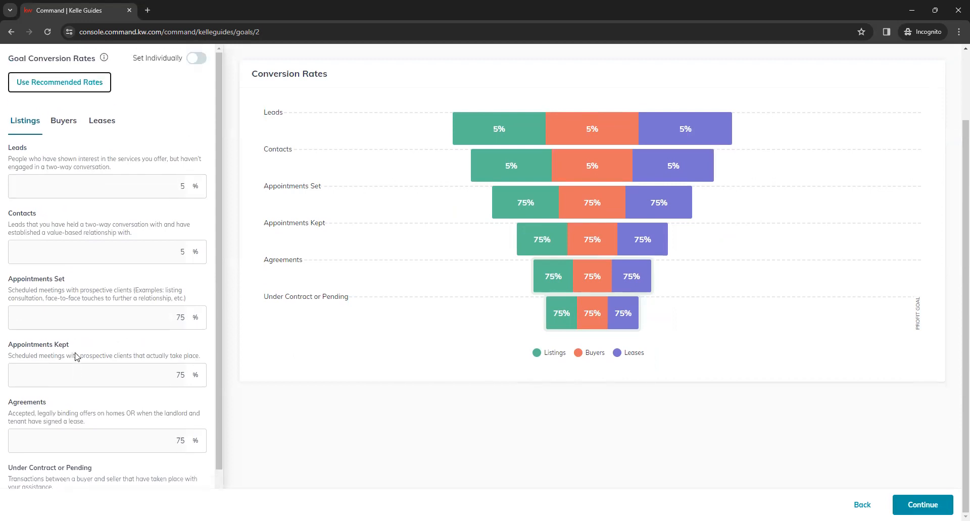
scroll(117, 342, "up", 2)
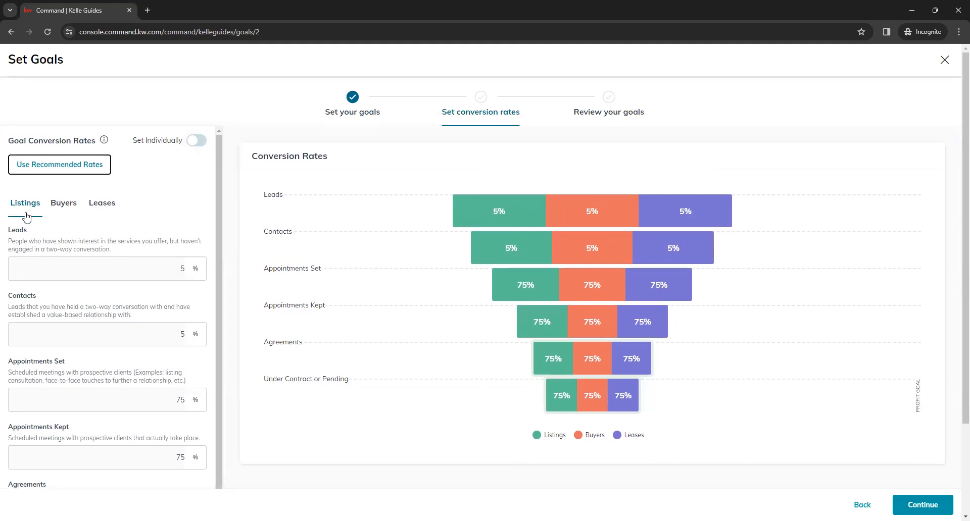
Compare the conversion rates for buyers and leases, returning to the listings rates.
left_click(69, 215)
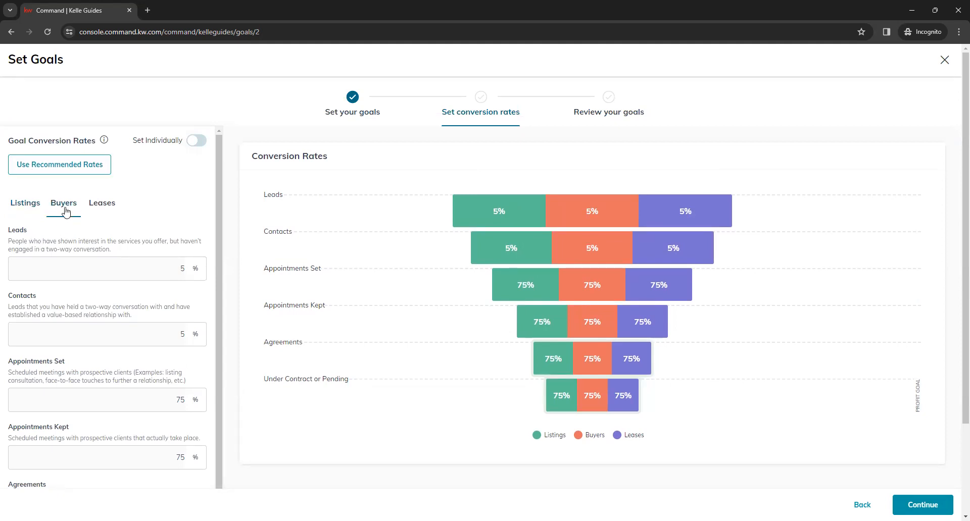
left_click(94, 207)
left_click(73, 207)
left_click(28, 209)
Enable individually set conversion rates and set the listings Leads rate to 7%.
left_click(198, 142)
left_click(182, 270)
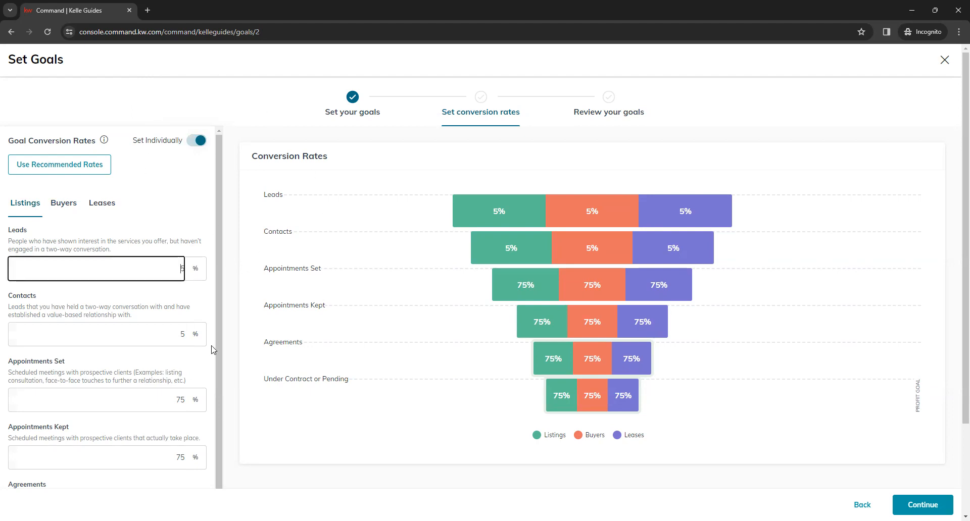
key("BackSpace")
type("7")
left_click(199, 305)
Set the buyers Contacts conversion rate to 6%.
left_click(61, 204)
double_click(187, 341)
left_click_drag(185, 337, 176, 336)
type("6")
left_click(166, 279)
left_click(160, 307)
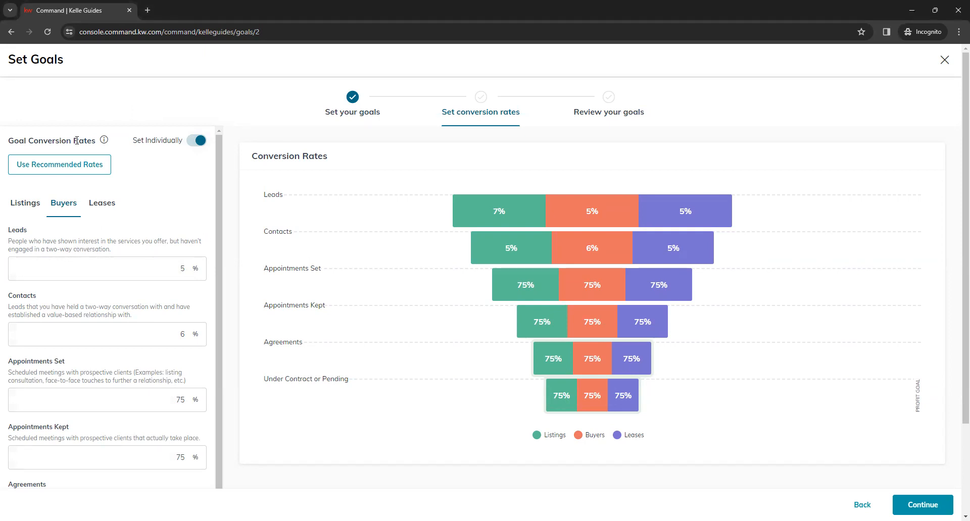
Apply the recommended conversion rates and check them for listings, leases and buyers.
left_click(48, 164)
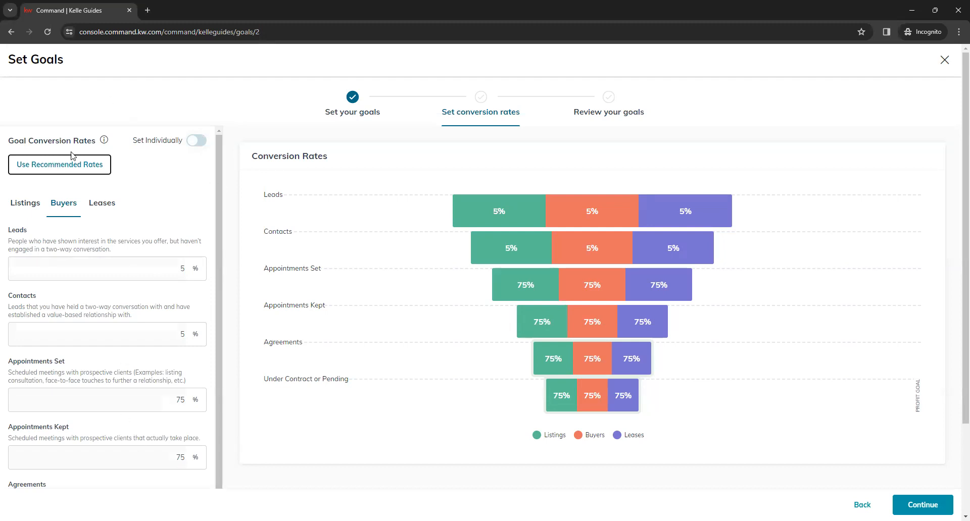
left_click(23, 208)
left_click(97, 205)
left_click(68, 207)
left_click(21, 209)
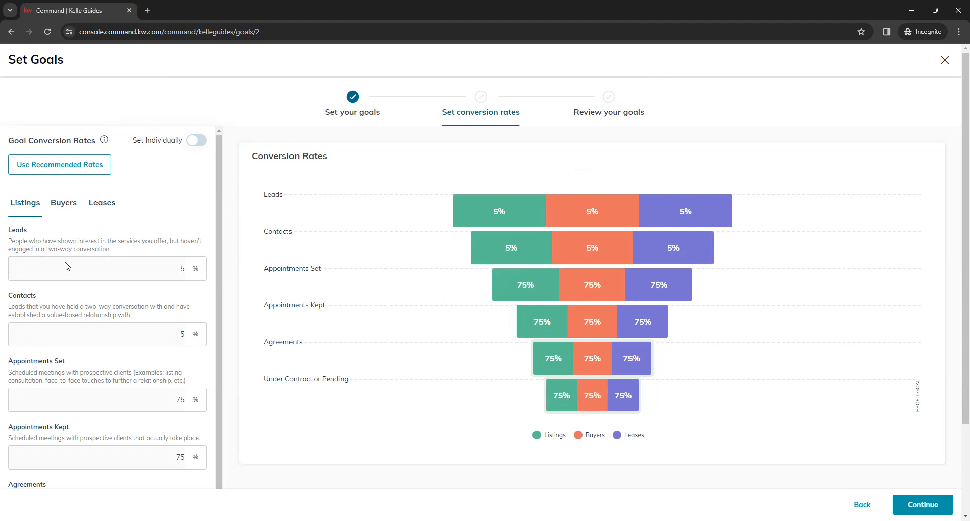
scroll(67, 266, "down", 3)
scroll(96, 292, "up", 5)
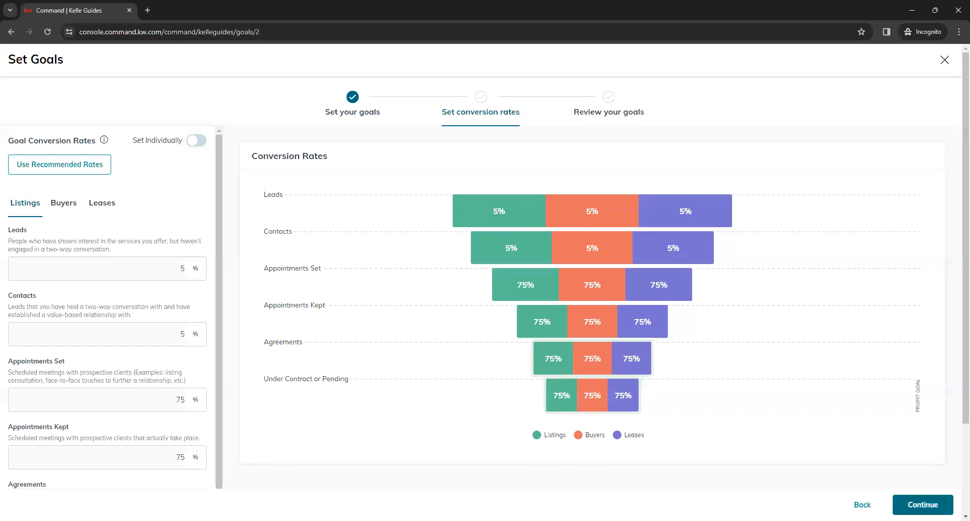
Continue to the goal review and check its conversion rates, GCI breakdown, business makeup and average commissions.
left_click(923, 505)
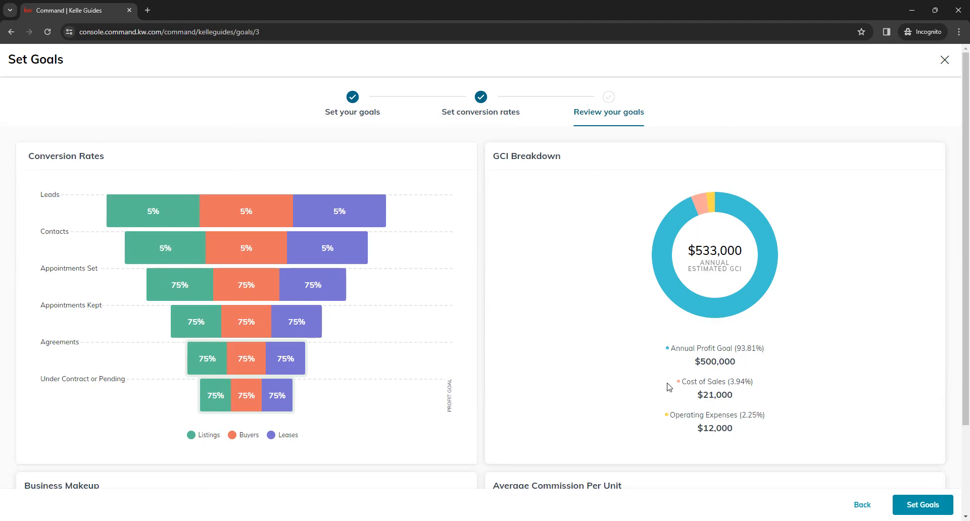
scroll(541, 268, "down", 1)
scroll(541, 268, "down", 2)
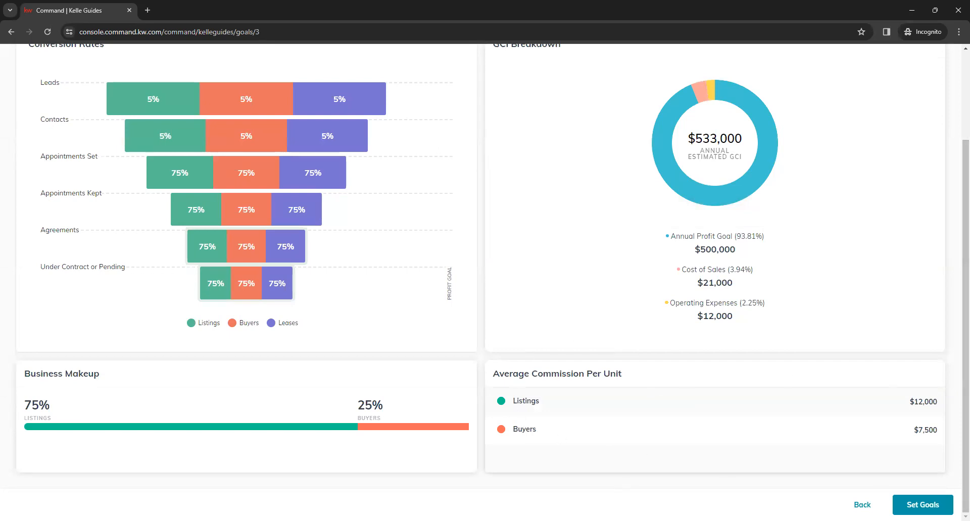
scroll(523, 312, "up", 3)
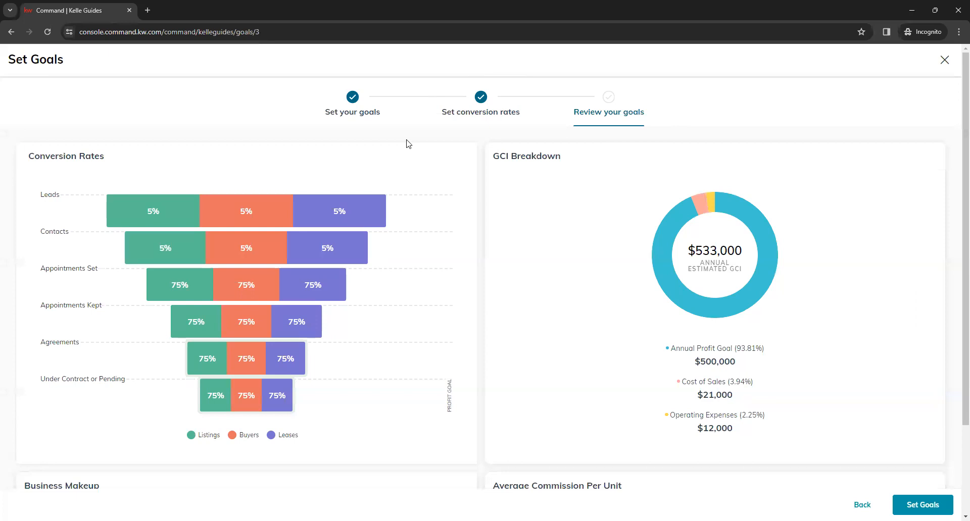
scroll(470, 241, "down", 3)
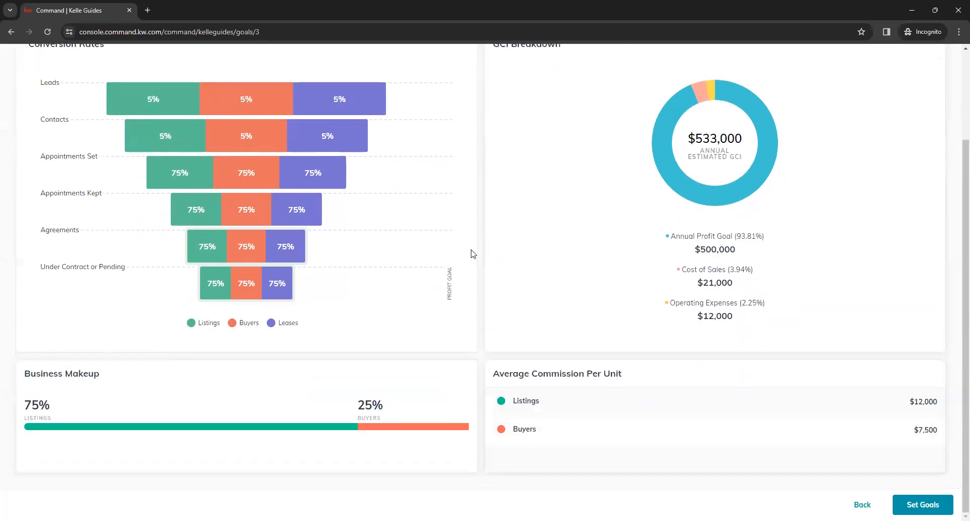
scroll(470, 258, "up", 3)
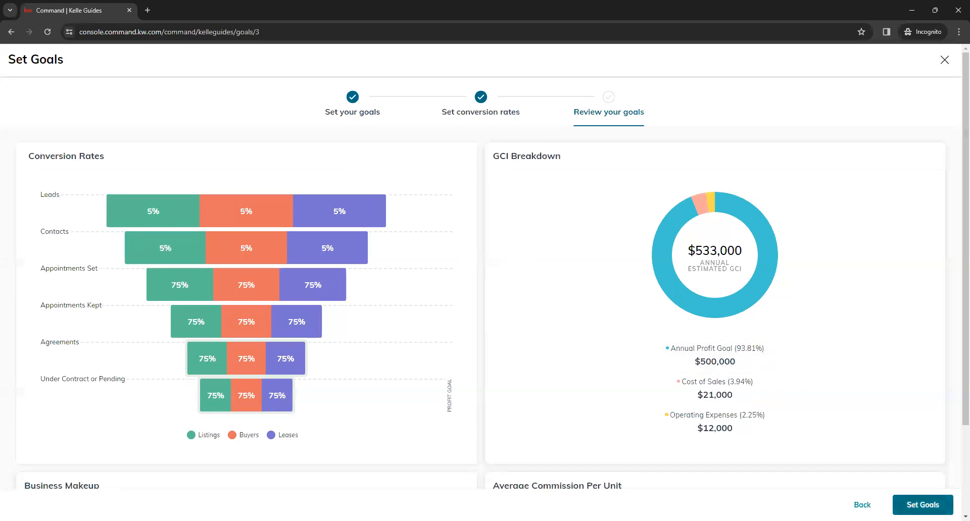
Save the 2024 goals and look over the annual targets and profit tracker on the Goals page.
left_click(923, 505)
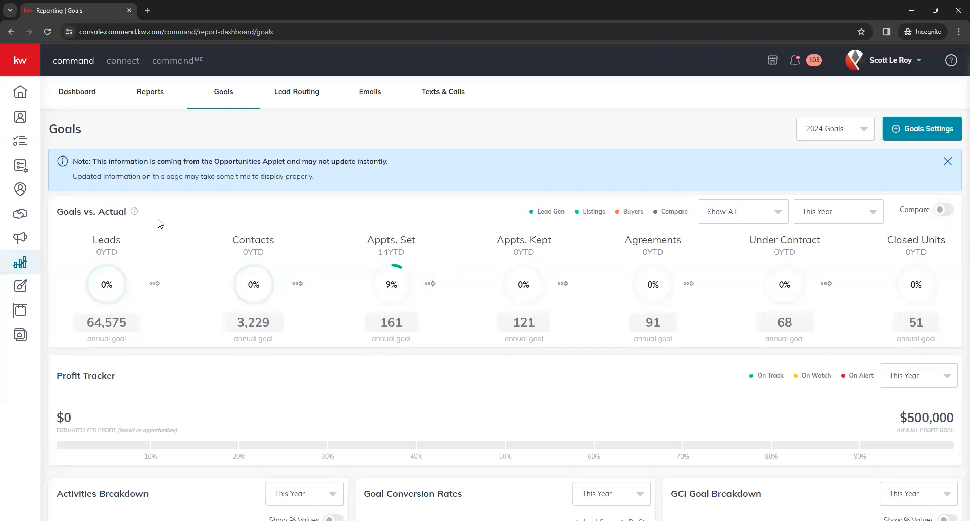
mouse_move(381, 270)
scroll(256, 430, "down", 2)
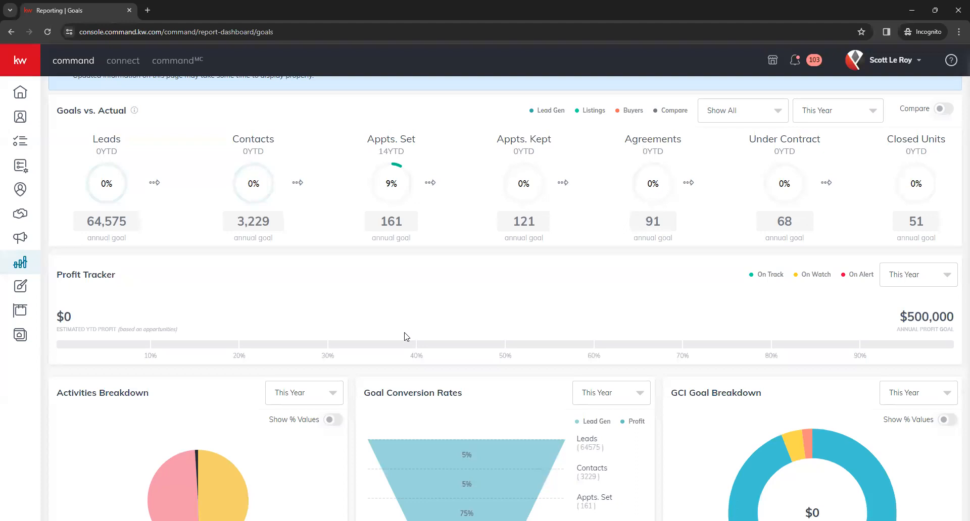
scroll(404, 337, "up", 2)
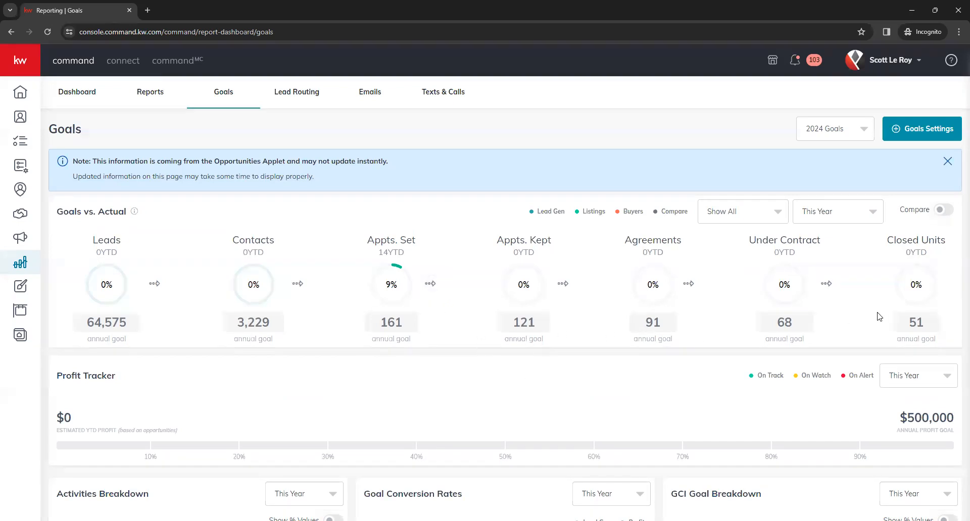
Switch Goals vs. Actual to This Month and look over the monthly targets and the rest of the page.
left_click(862, 207)
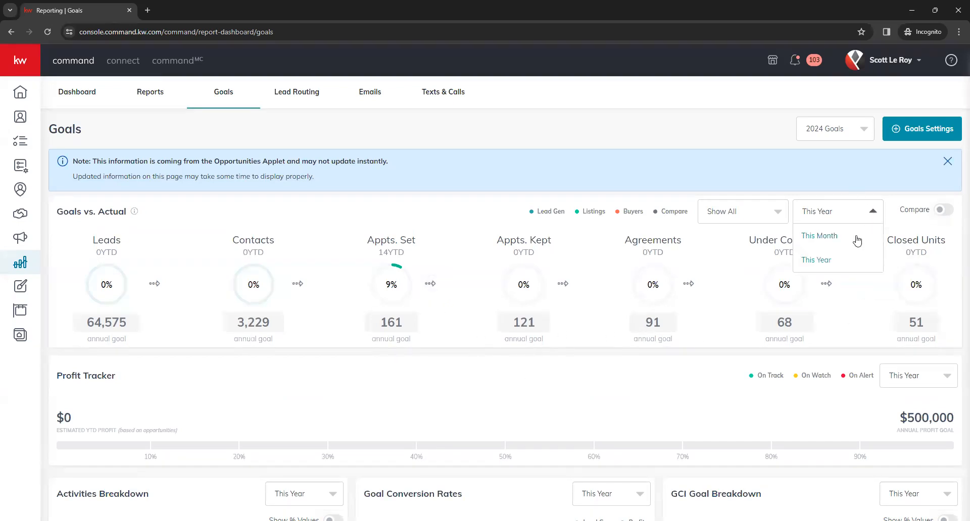
left_click(825, 237)
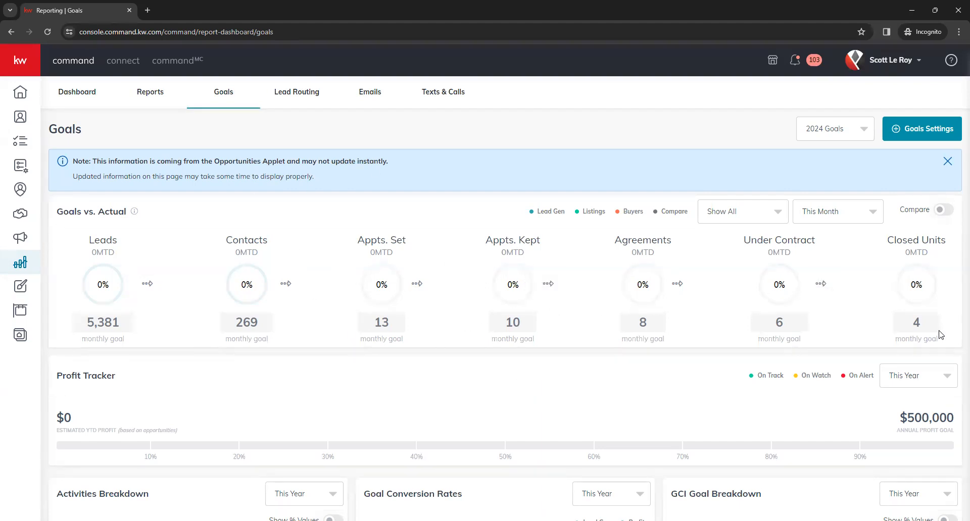
scroll(450, 374, "down", 3)
scroll(450, 377, "up", 3)
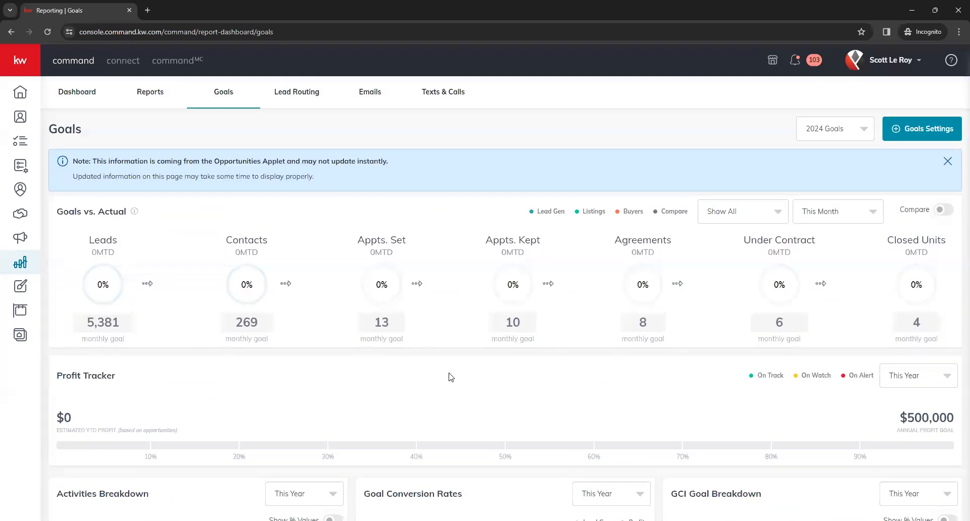